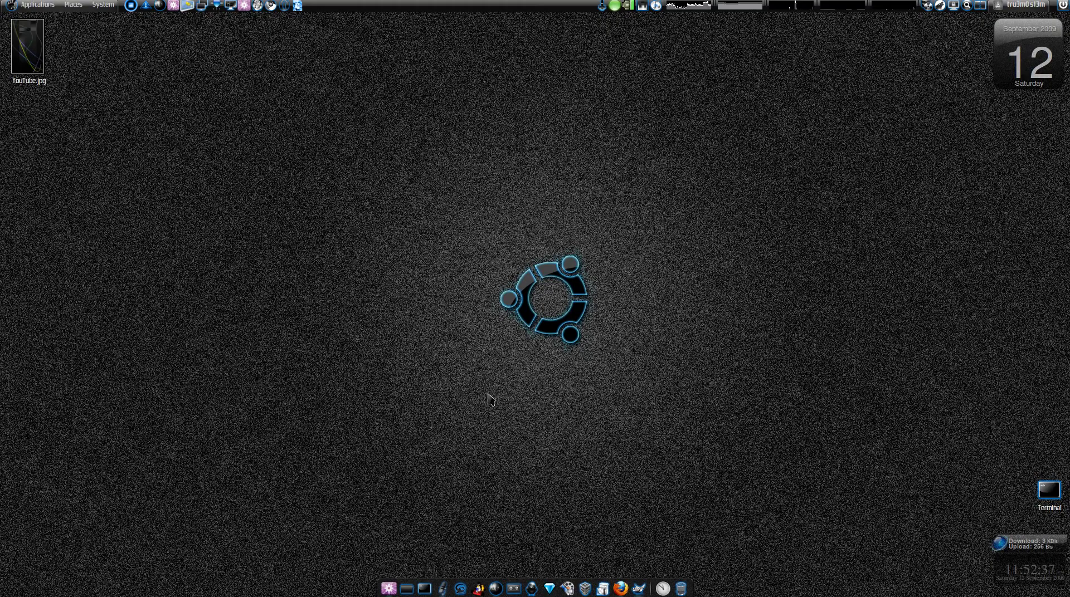
Switch to the workspace that holds the GIMP windows.
key(ctrl+alt+Left)
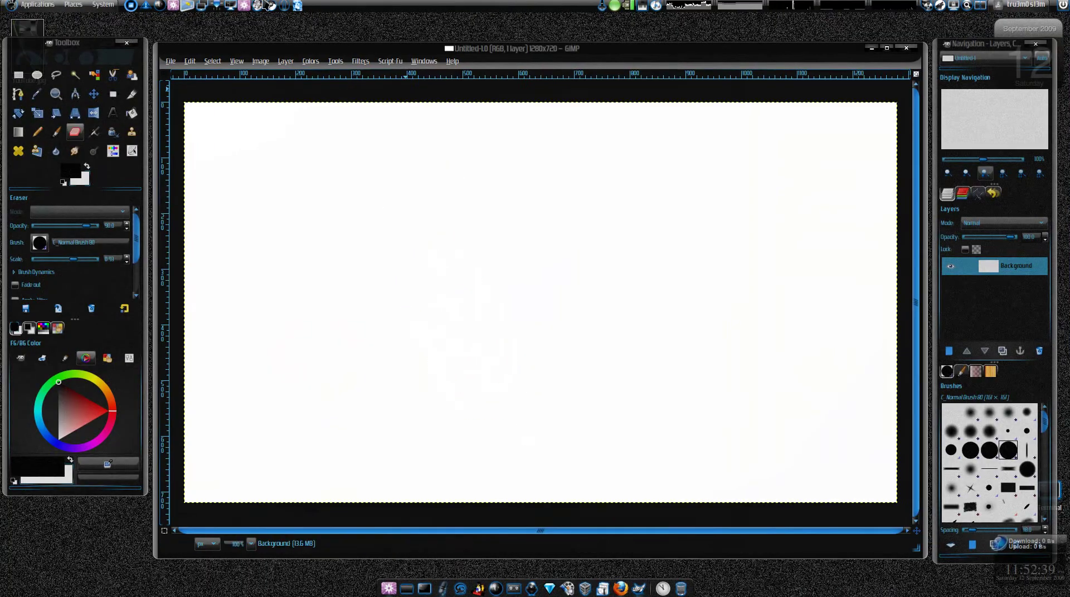
click(170, 61)
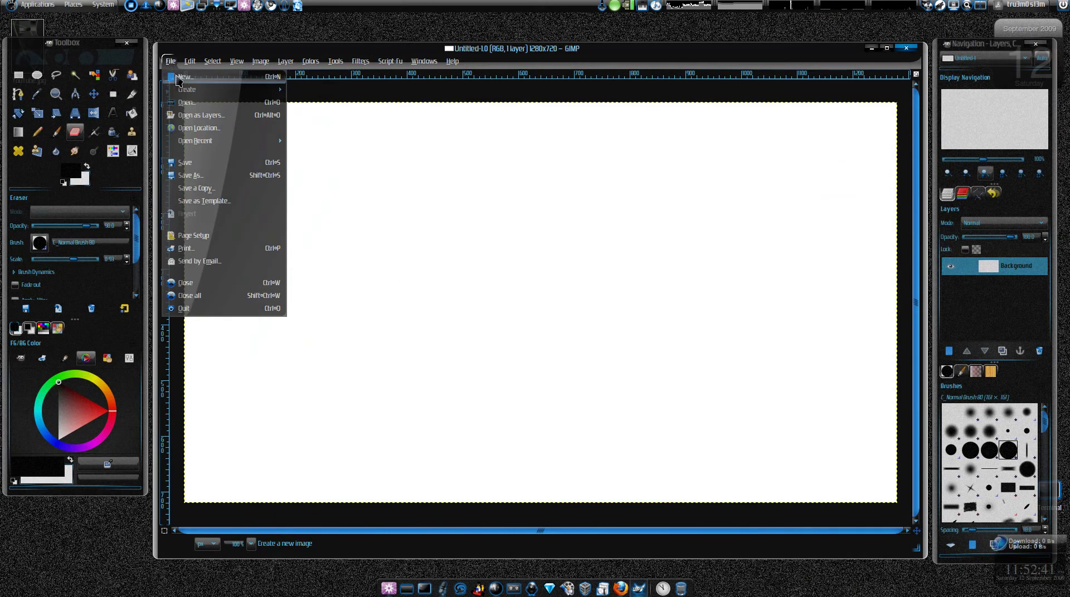
click(179, 62)
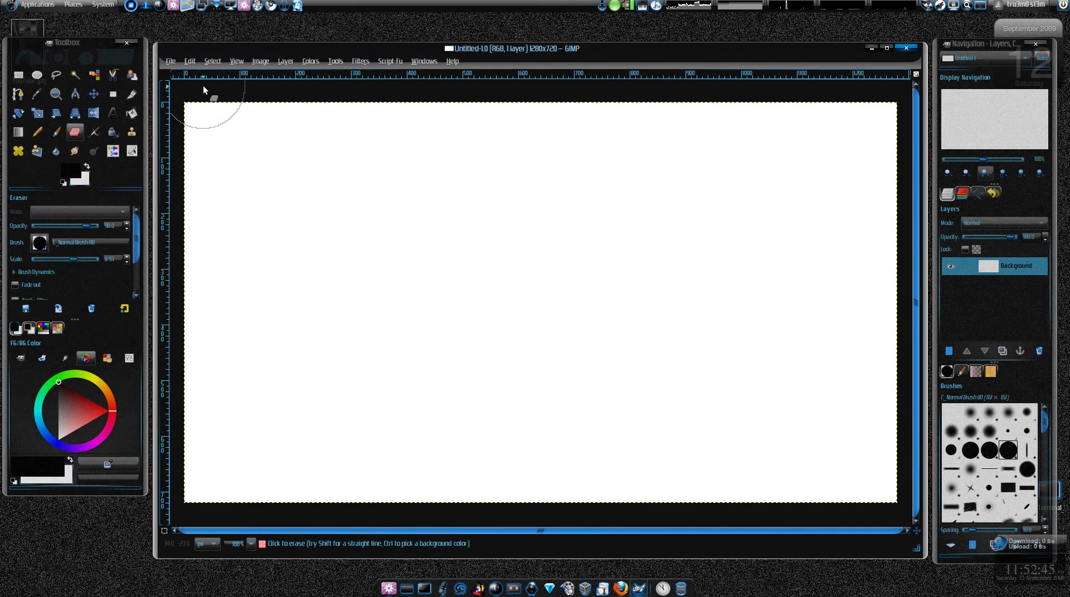
click(170, 61)
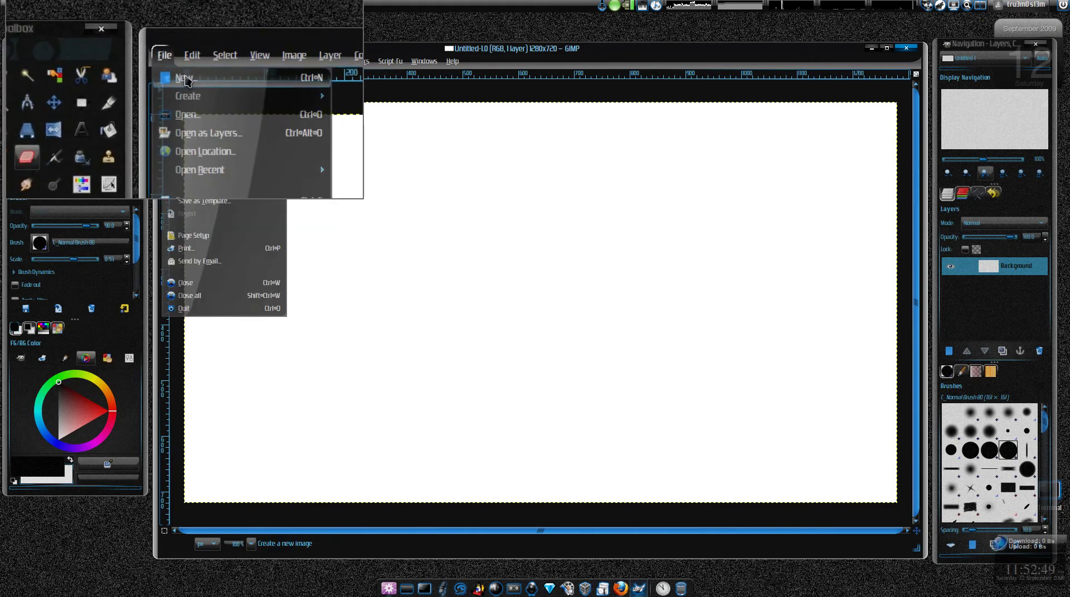
click(189, 78)
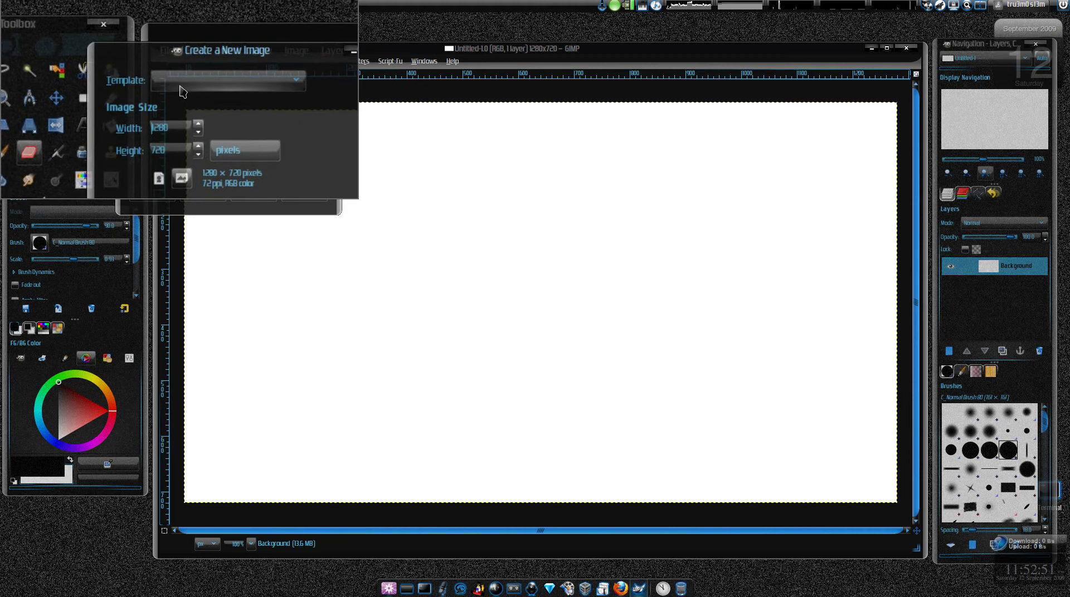
click(184, 80)
click(184, 95)
click(191, 101)
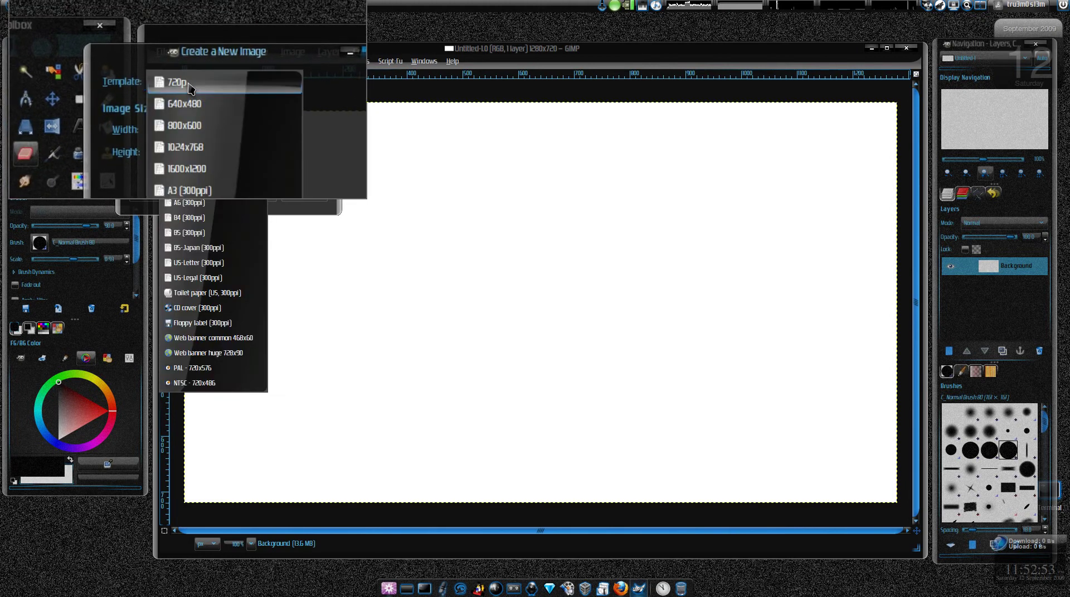
click(191, 102)
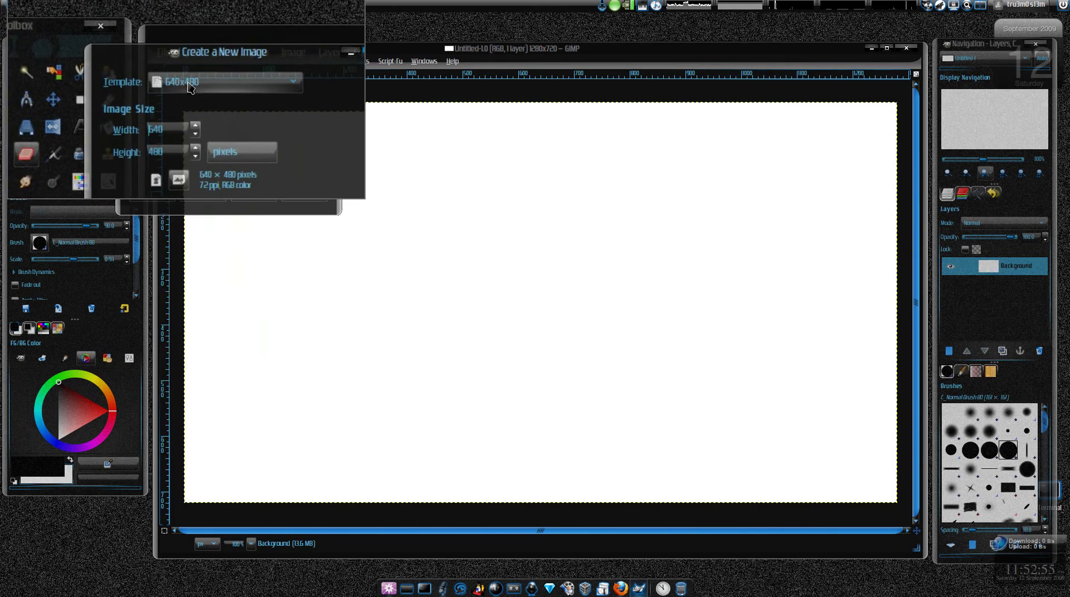
click(262, 196)
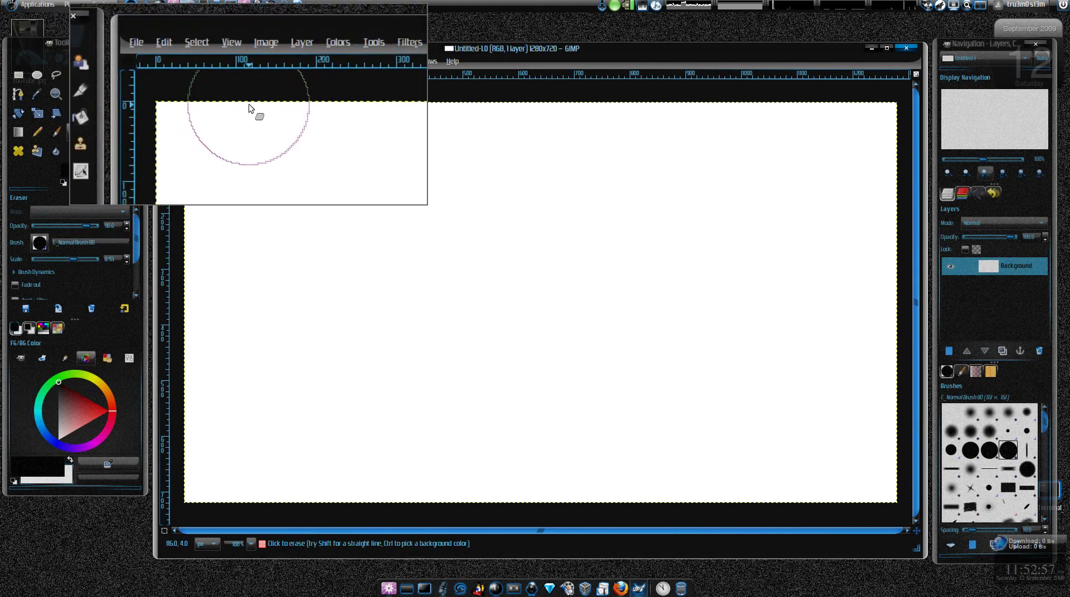
key(ctrl)
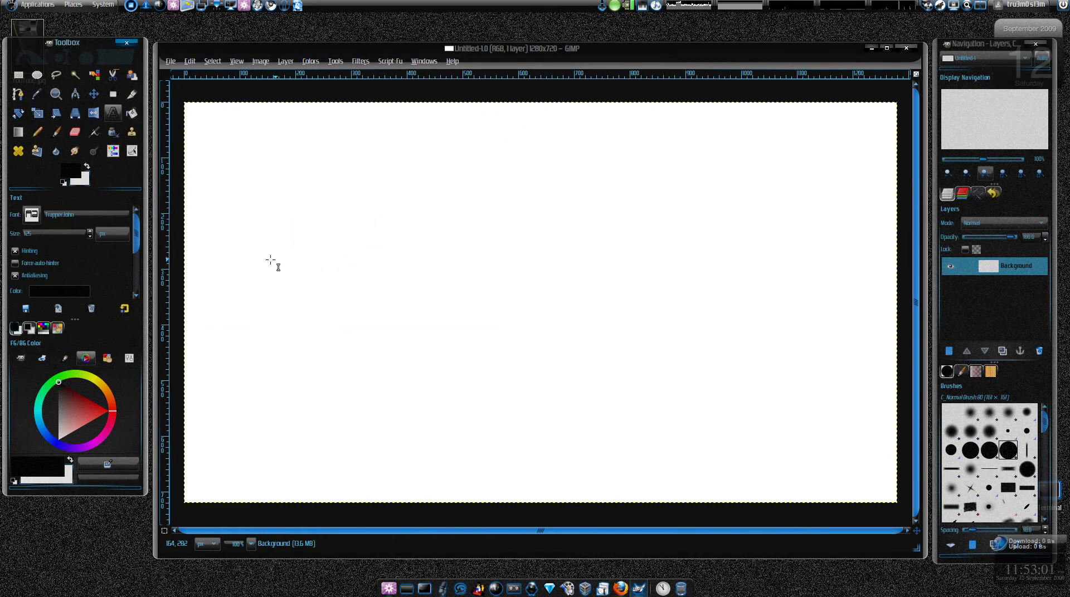
Add the text "tru3m0sl3m" across the middle of the canvas and nudge it slightly to the left.
click(113, 113)
click(297, 268)
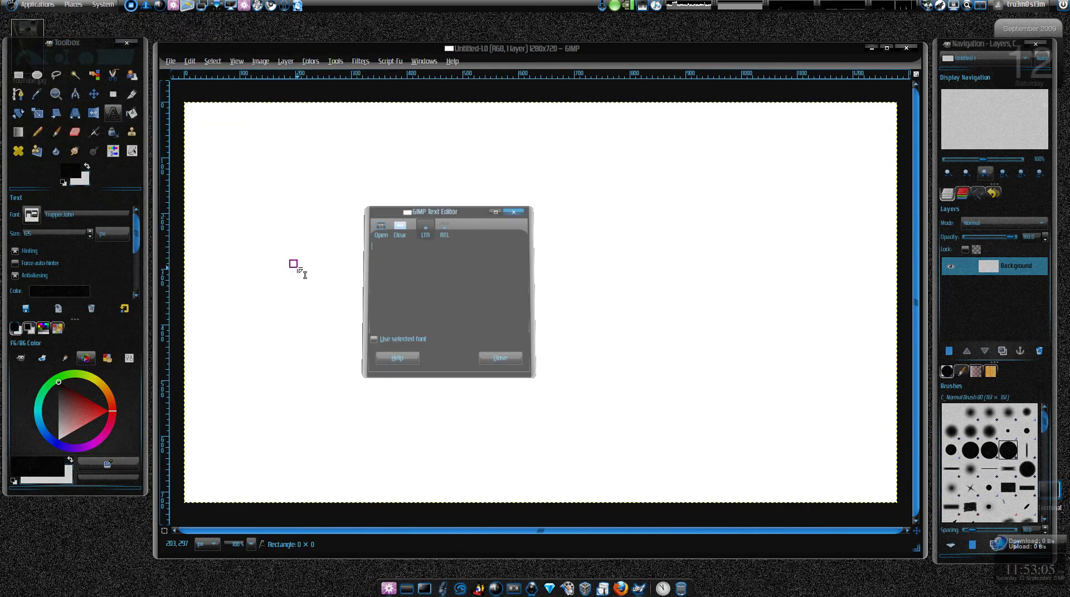
click(376, 229)
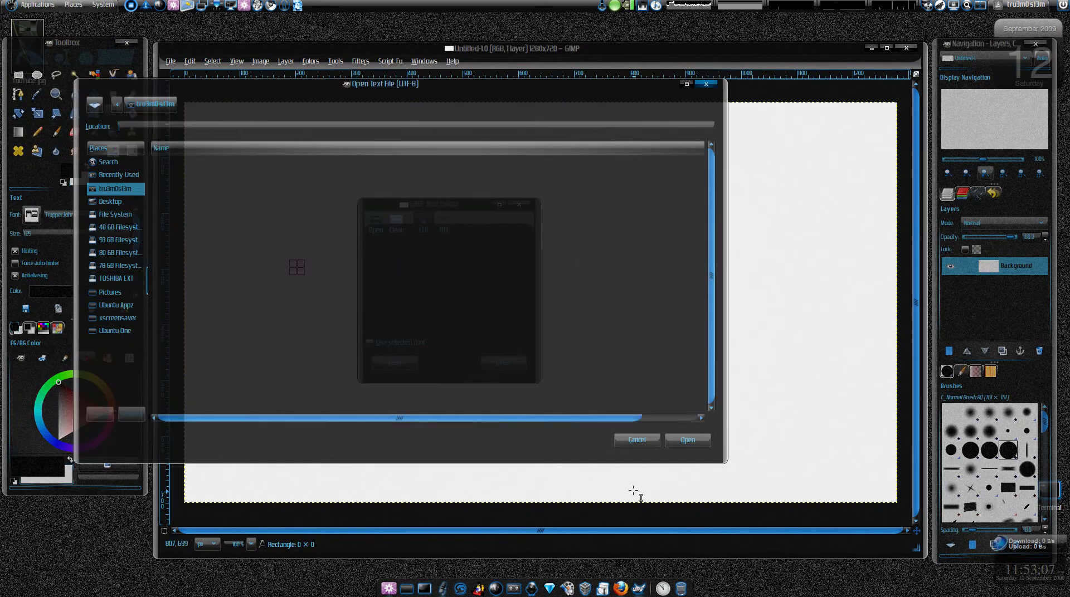
click(643, 439)
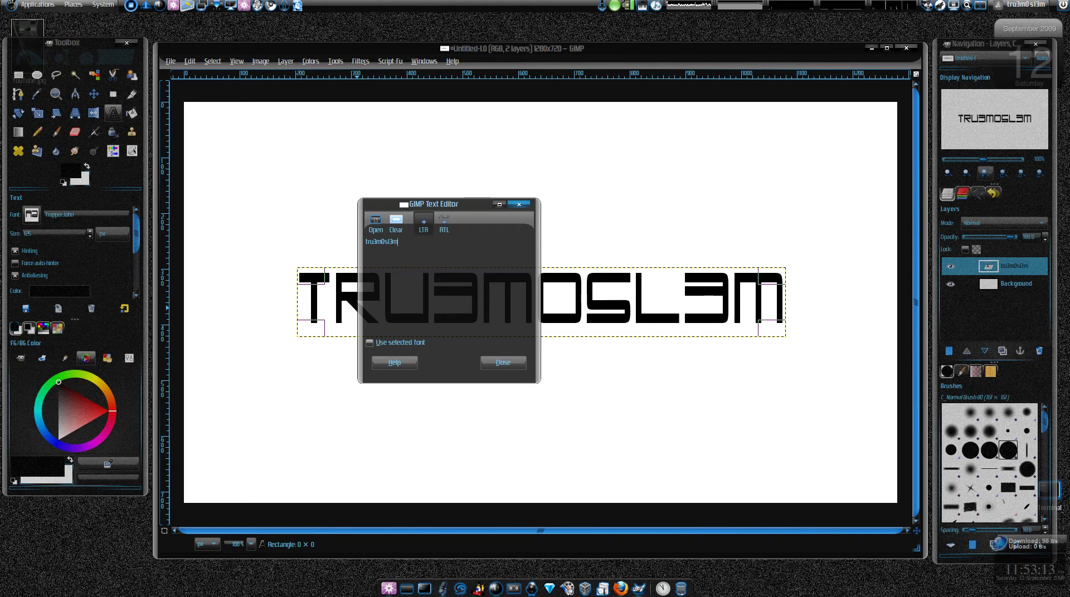
click(502, 363)
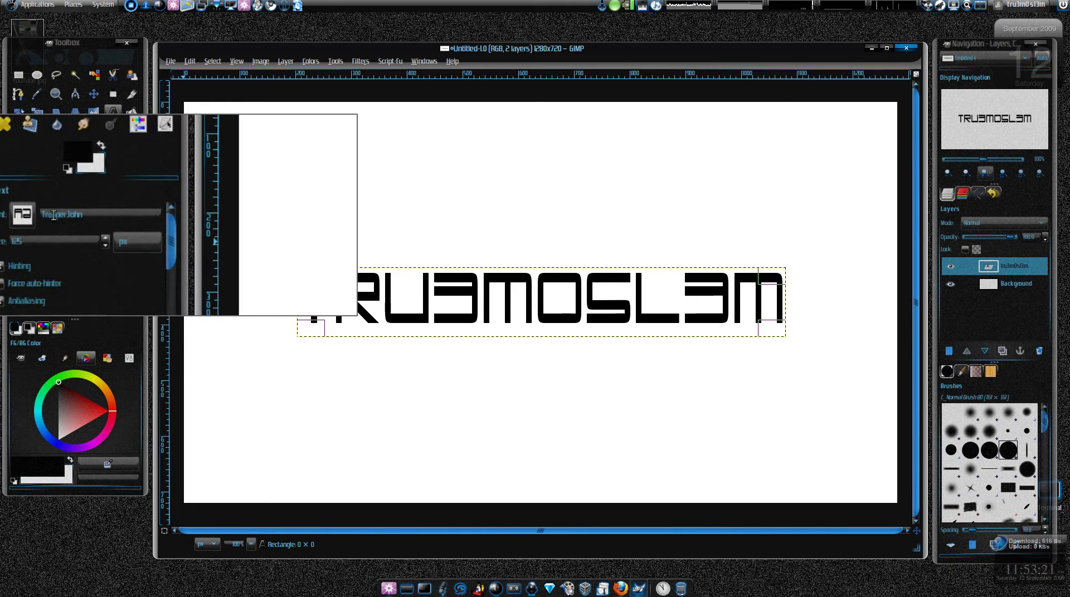
click(563, 305)
click(503, 363)
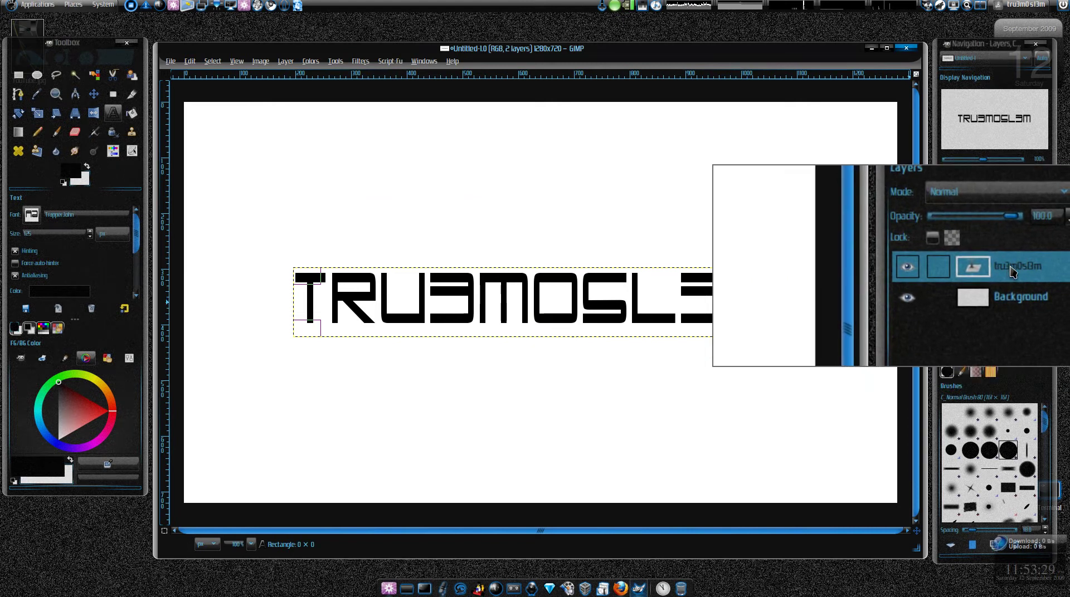
Duplicate the text layer and rename the lower text layer as origi.
right_click(1011, 272)
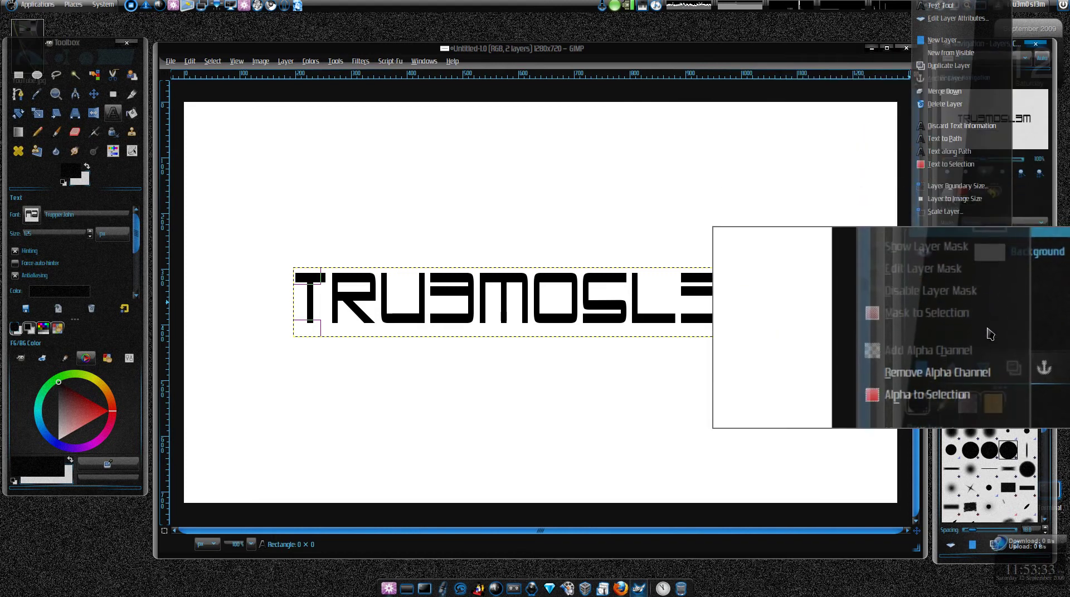
click(956, 66)
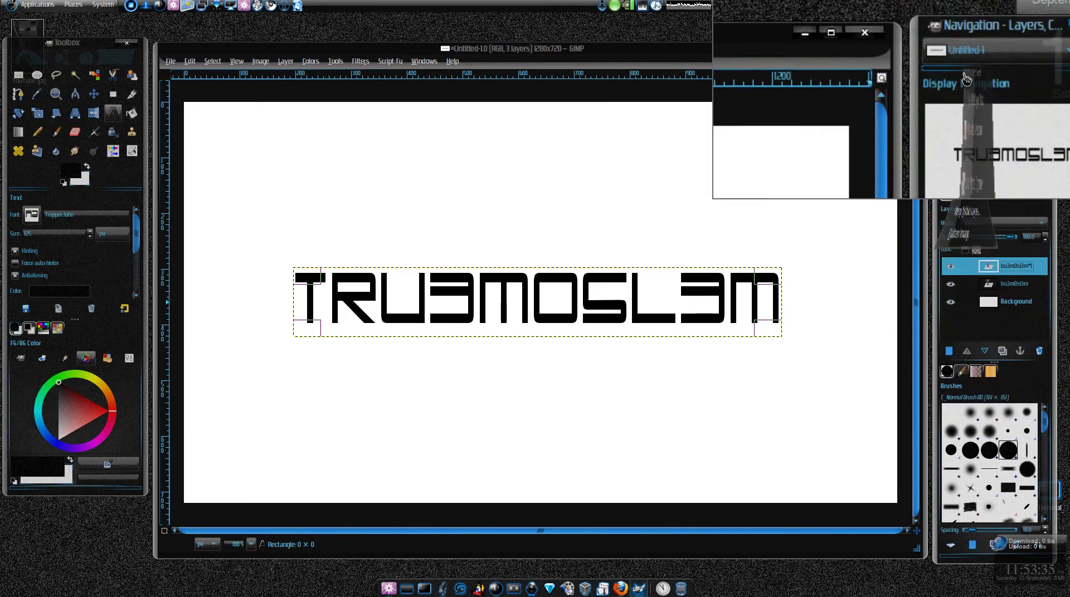
double_click(1022, 284)
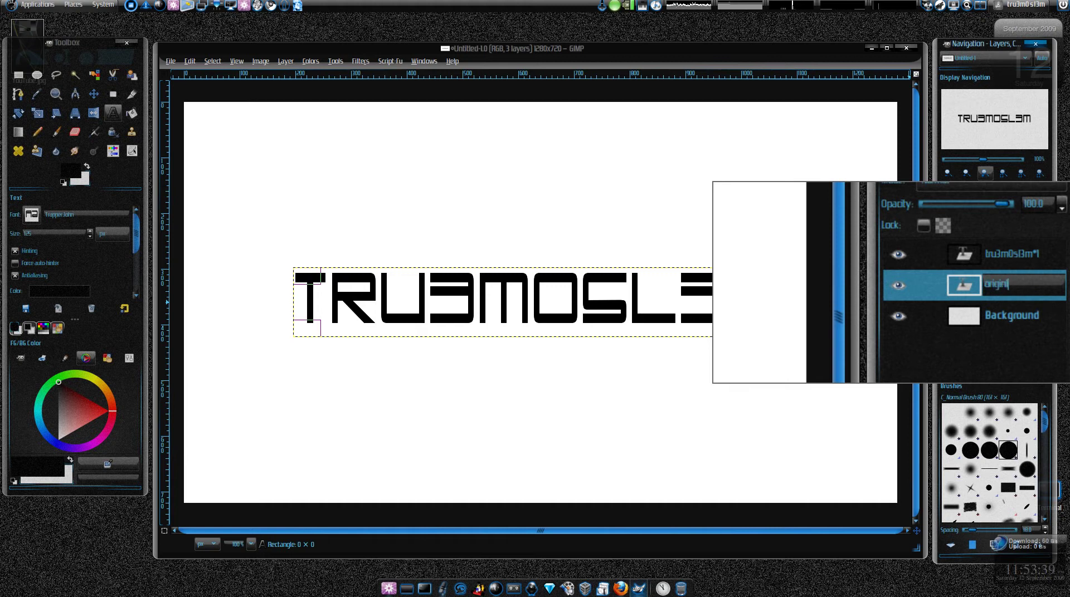
Create a selection from the alpha of the duplicated text layer on top.
click(1019, 272)
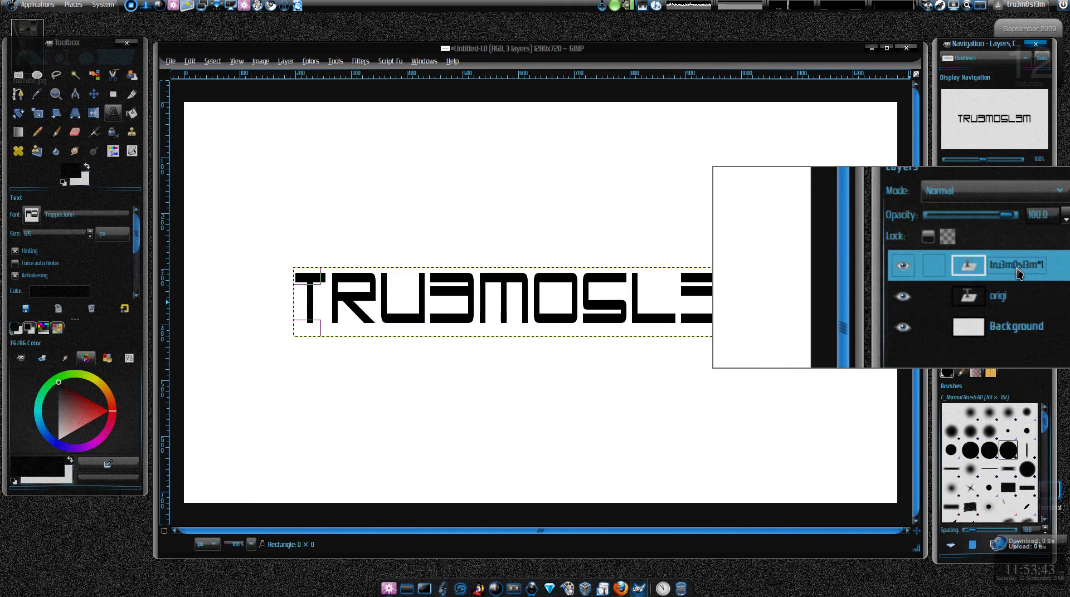
right_click(1019, 273)
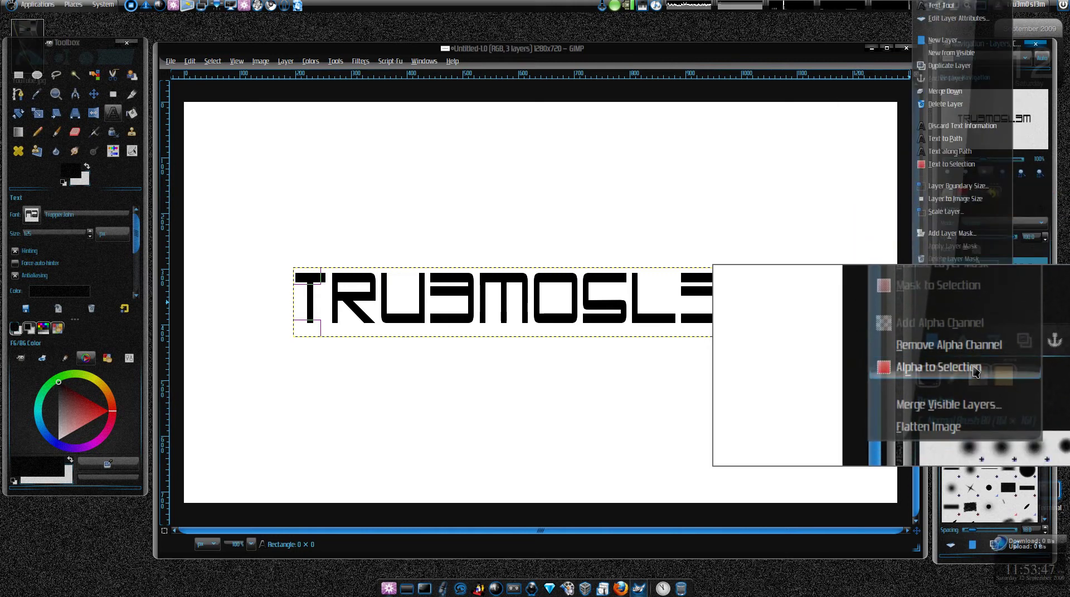
click(976, 319)
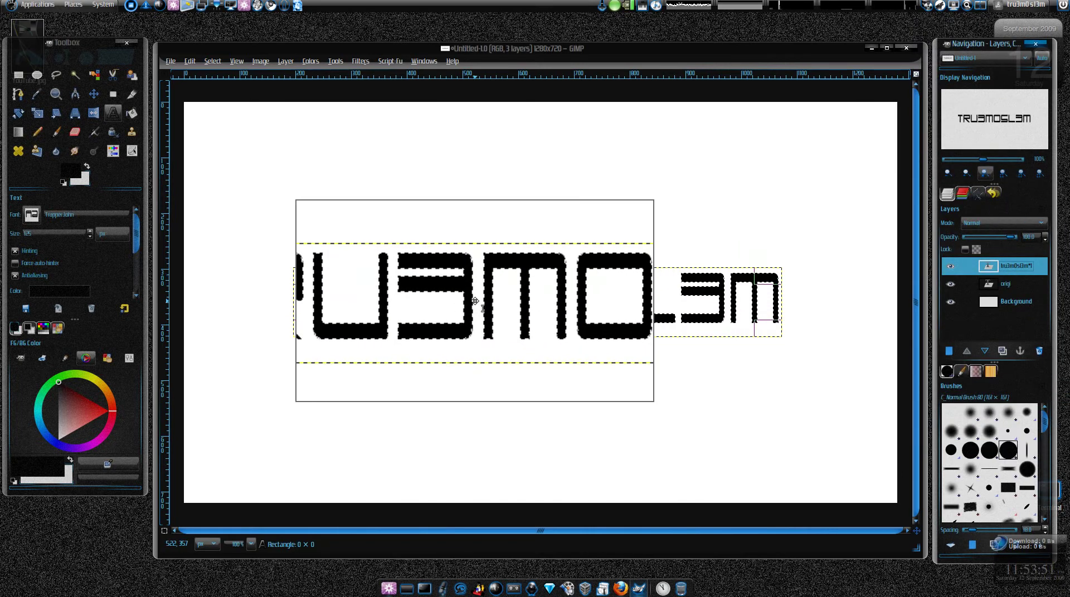
Shrink the lettering selection by 2 pixels.
click(190, 62)
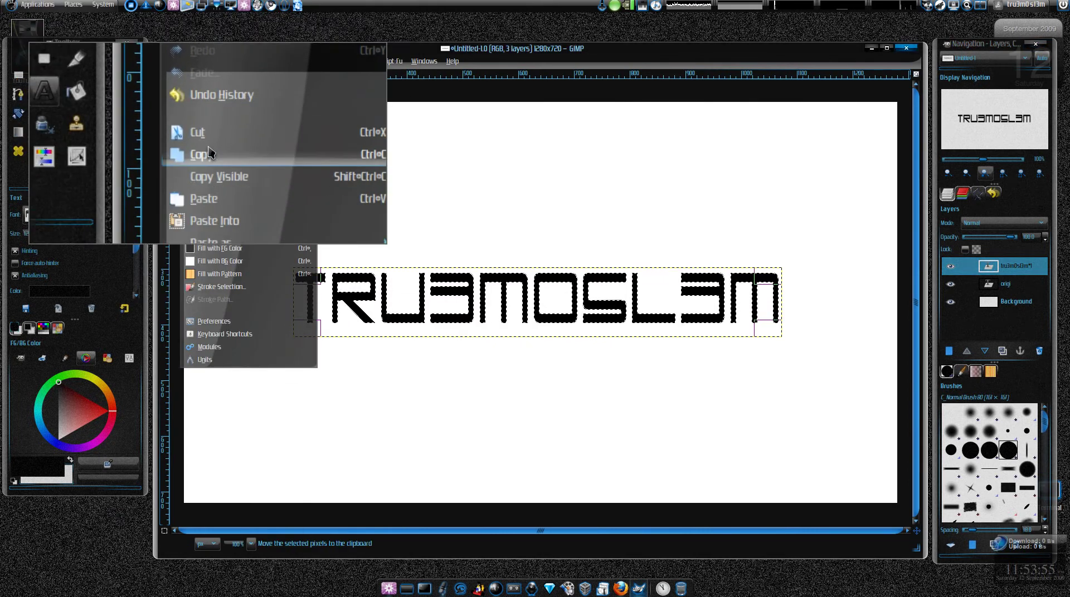
mouse_move(213, 62)
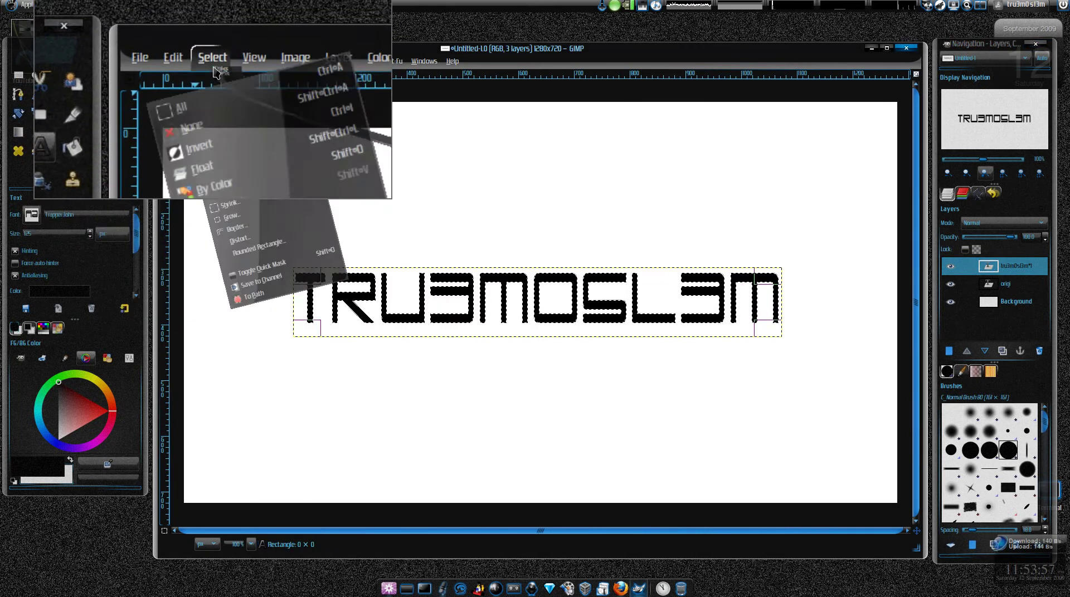
click(247, 208)
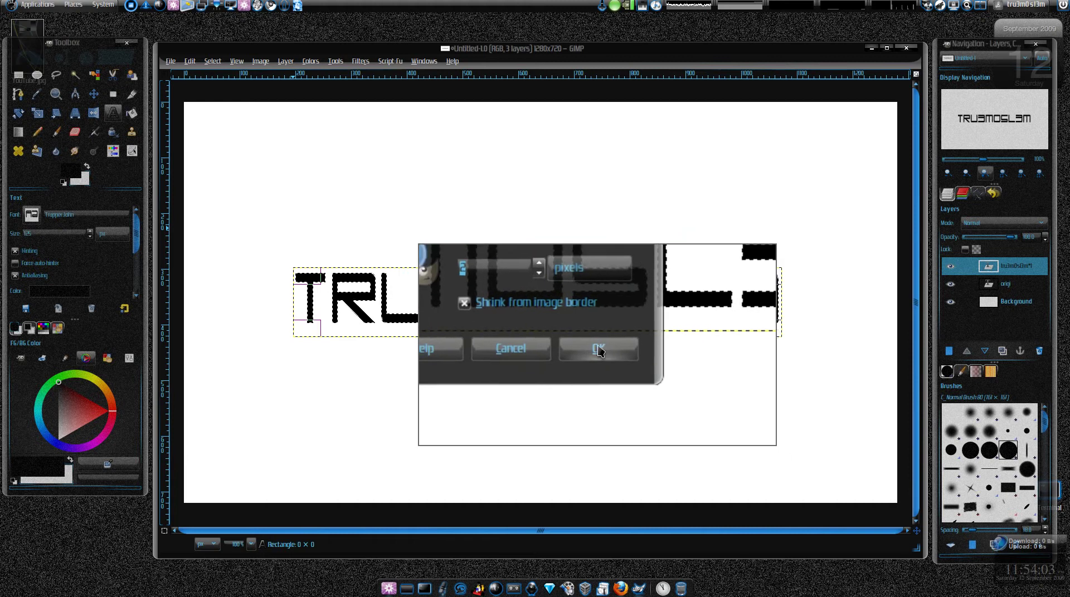
click(597, 351)
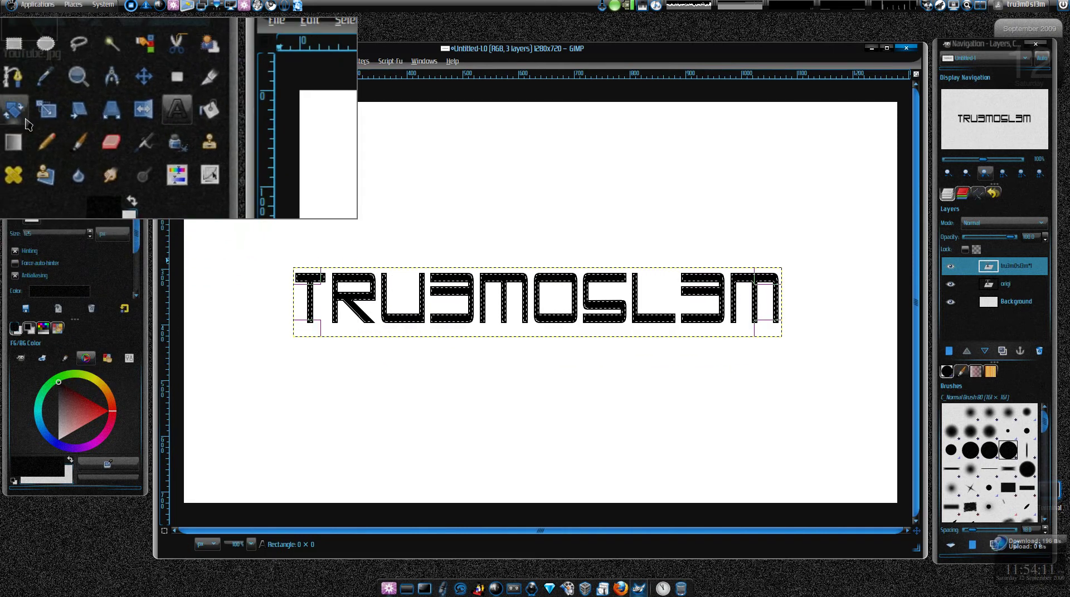
Erase the selected interior of all the letters on the duplicated text layer with the Eraser.
click(75, 132)
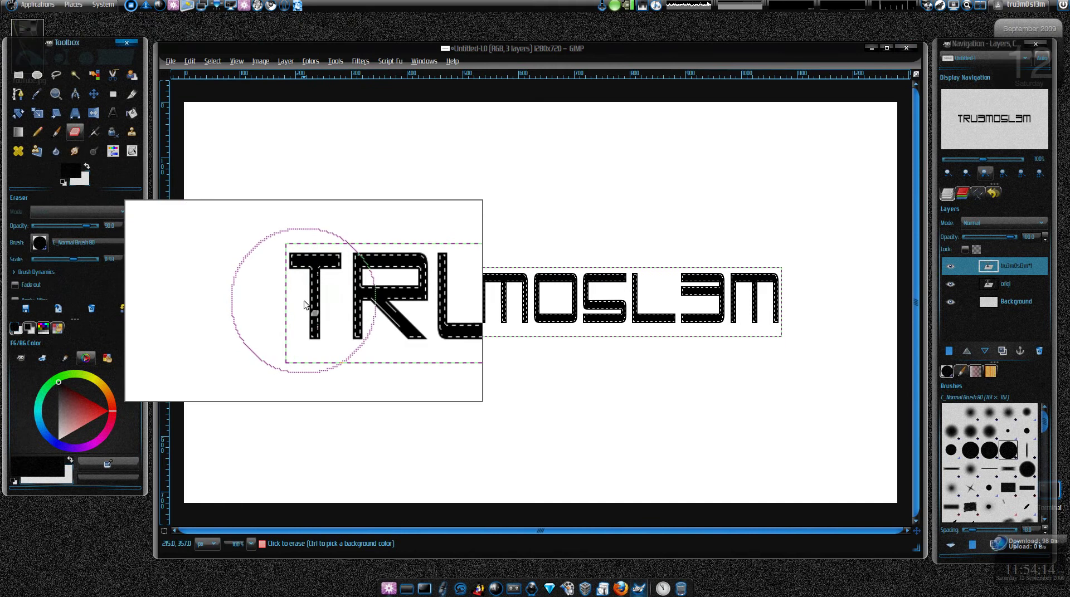
click(304, 304)
click(363, 302)
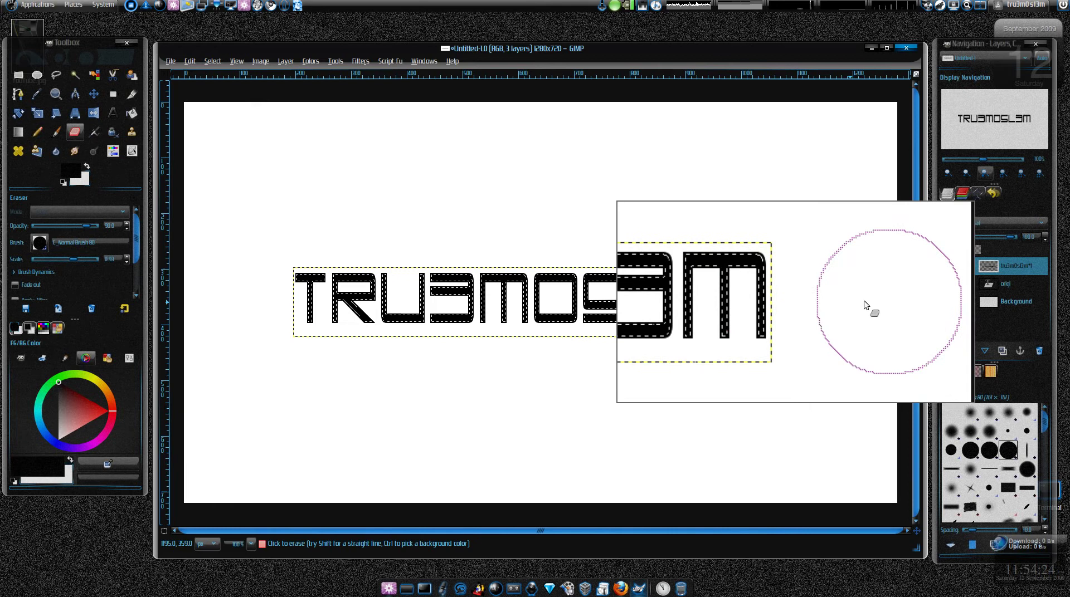
Hide and delete the solid origi text layer, and rename the remaining outline layer as original.
click(950, 283)
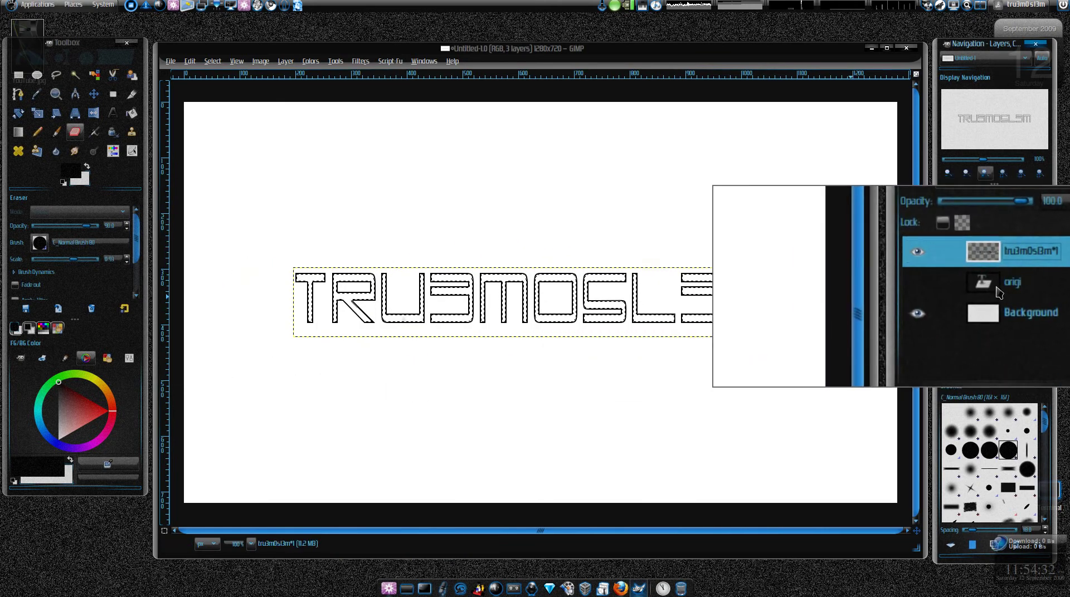
click(950, 284)
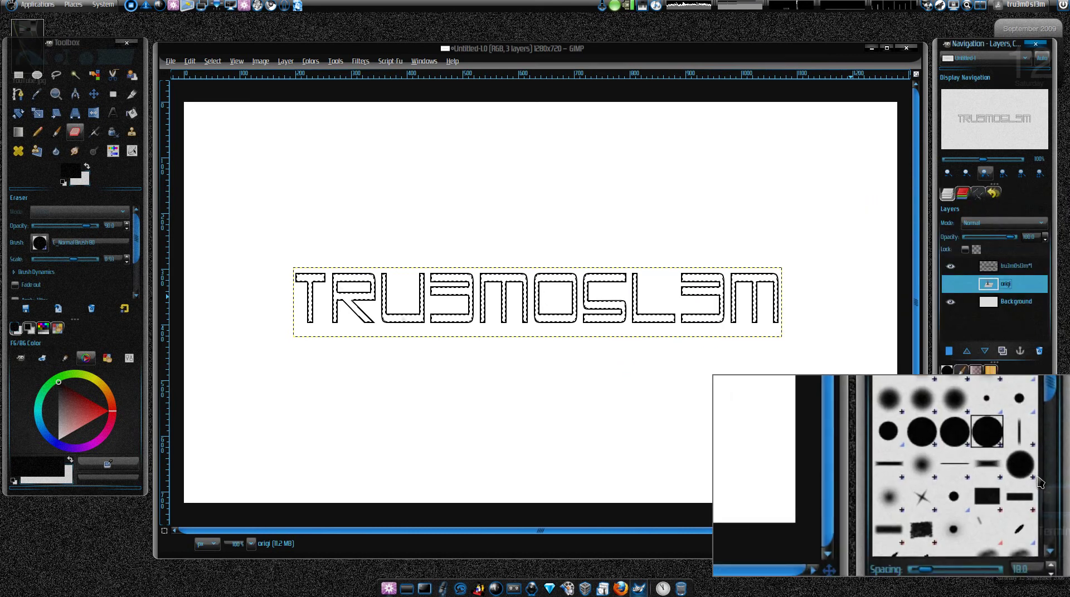
click(1039, 351)
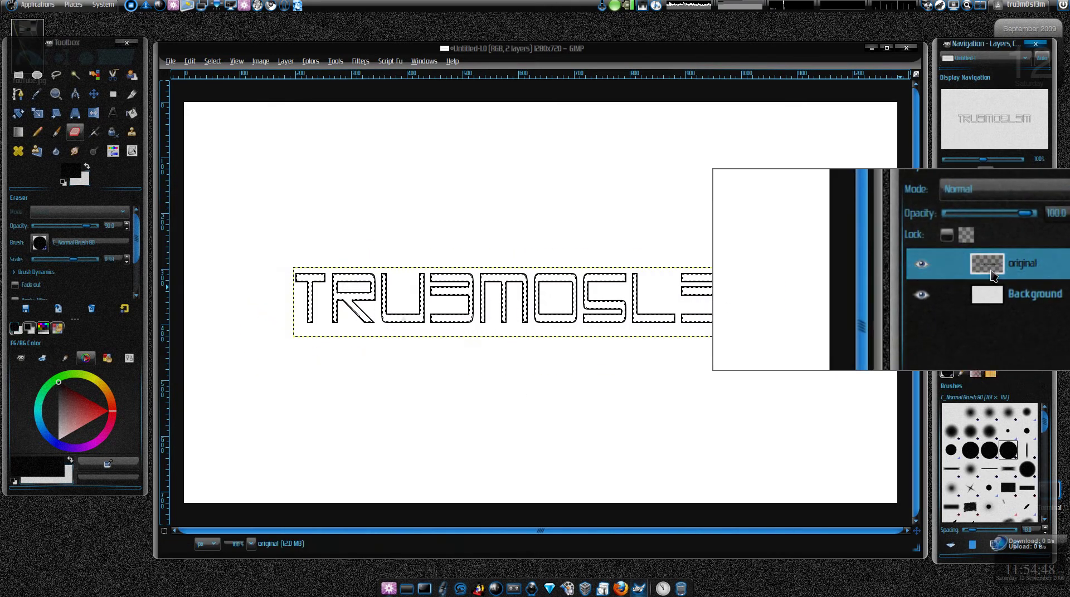
Duplicate the original outline layer and lower the copy beneath it.
right_click(974, 233)
click(1011, 270)
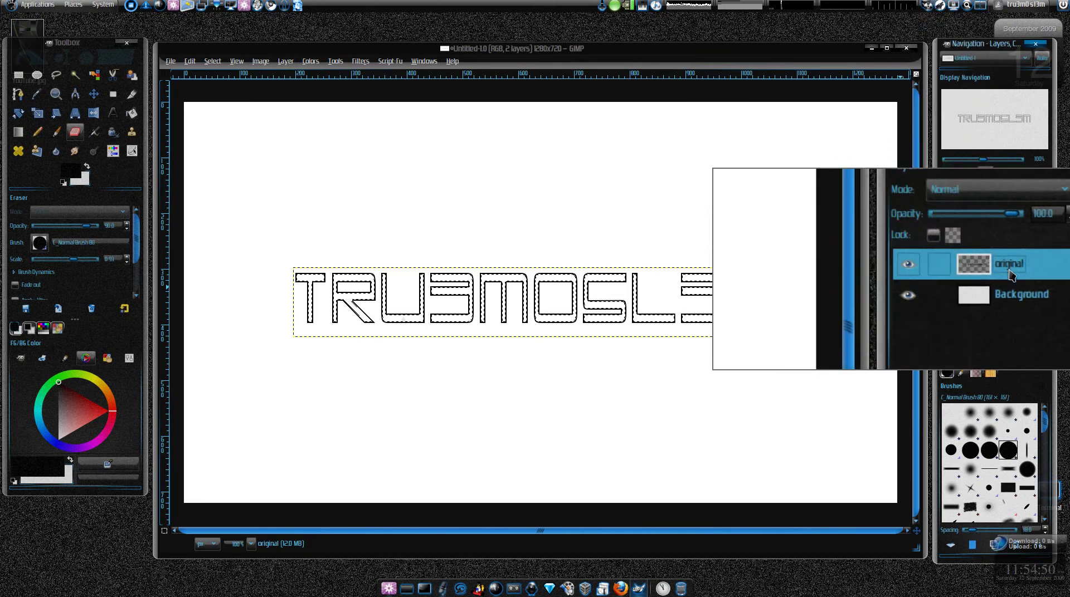
right_click(1010, 269)
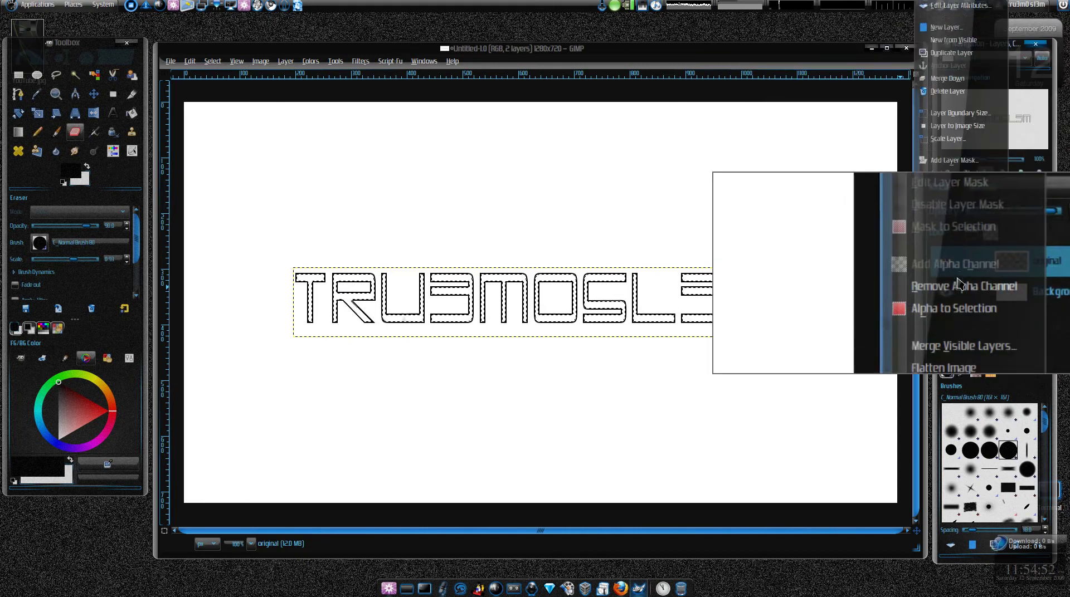
click(951, 52)
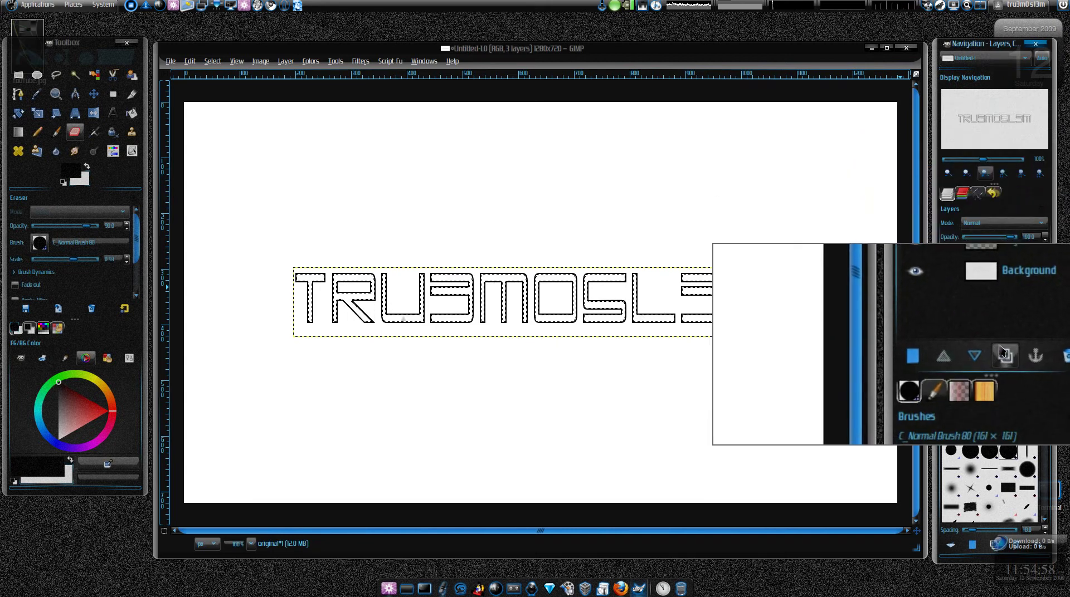
click(982, 353)
Create a selection from the alpha of the topmost original outline layer.
click(1010, 268)
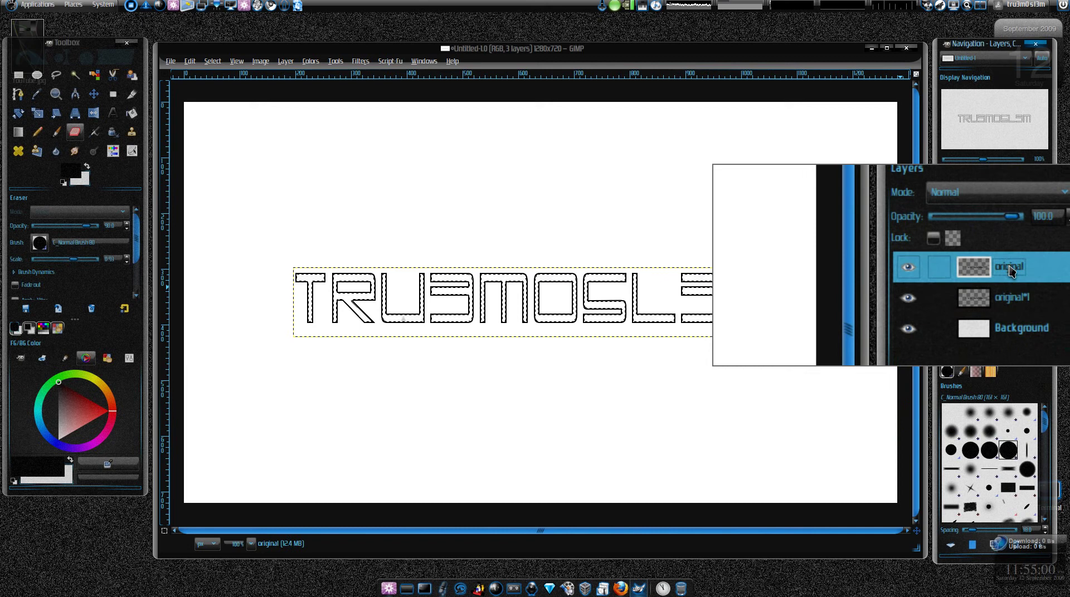
right_click(1009, 270)
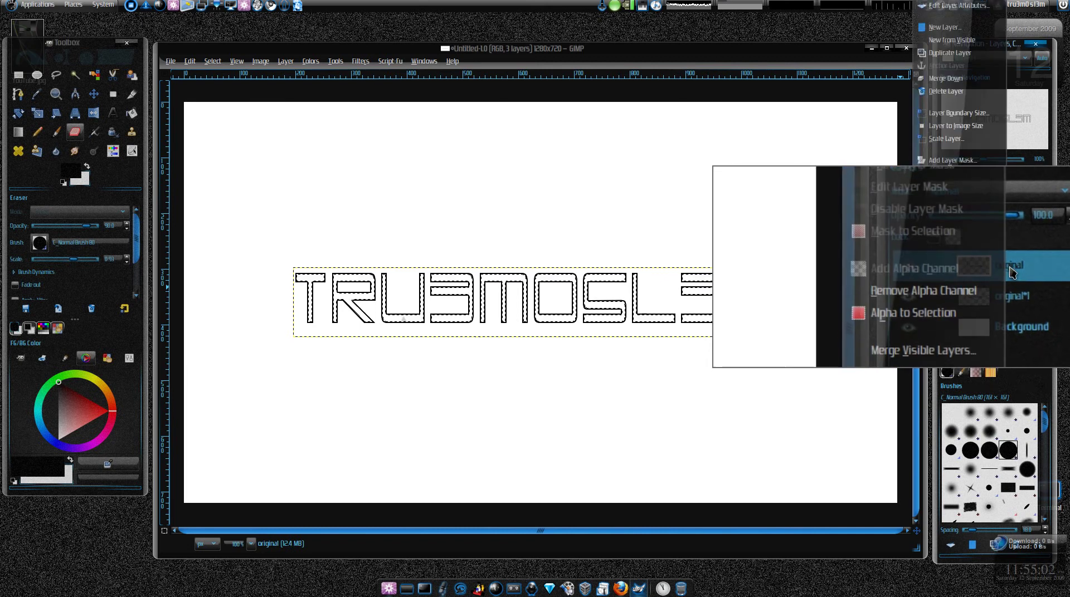
click(925, 241)
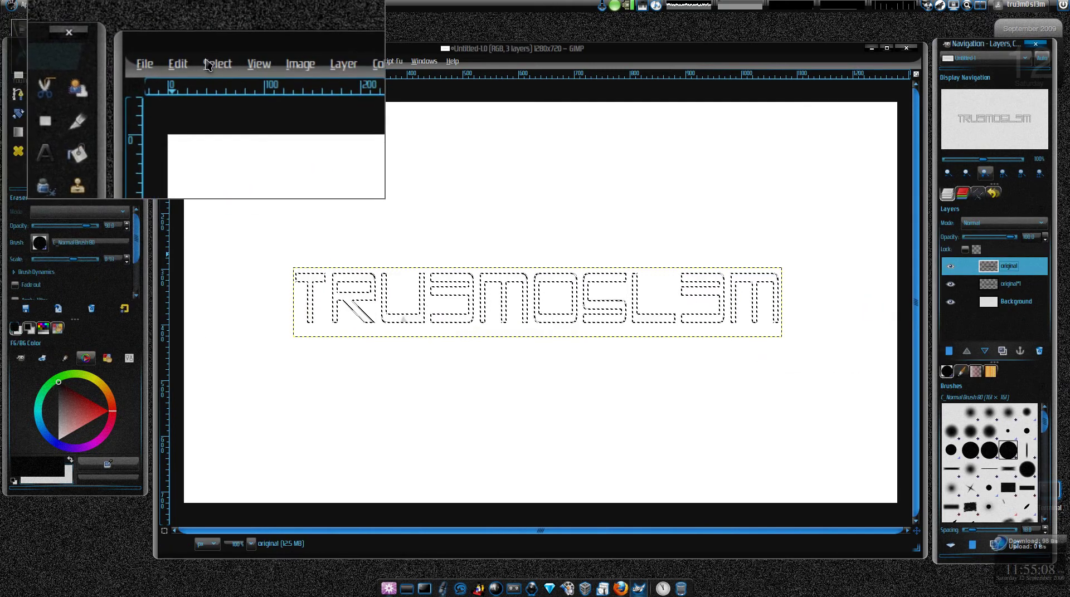
Fill the selected outline on the topmost original layer with bright green and clear the selection.
drag(60, 387, 58, 372)
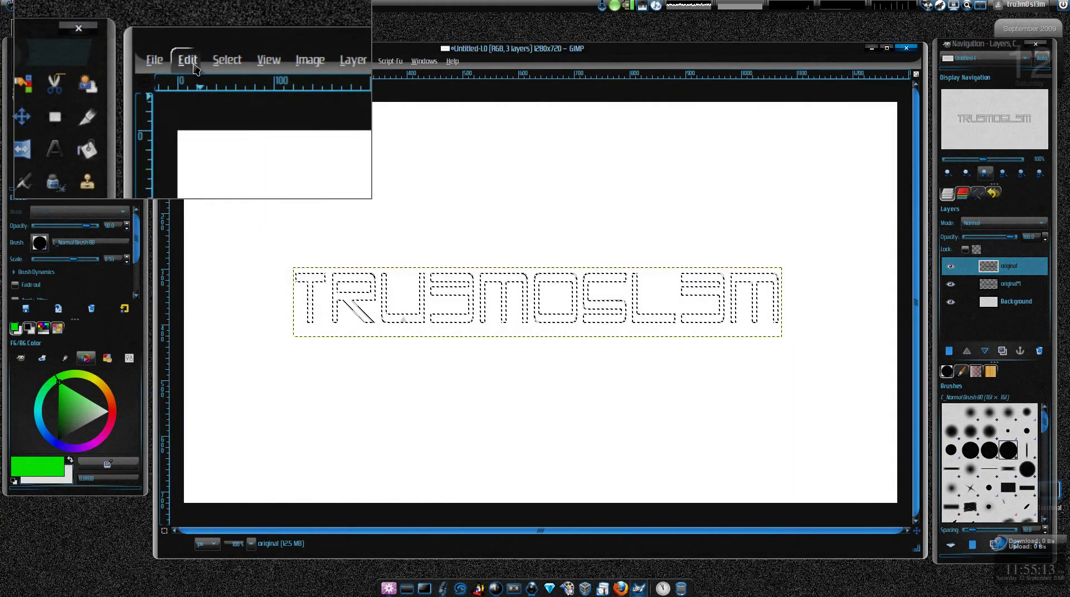
click(189, 61)
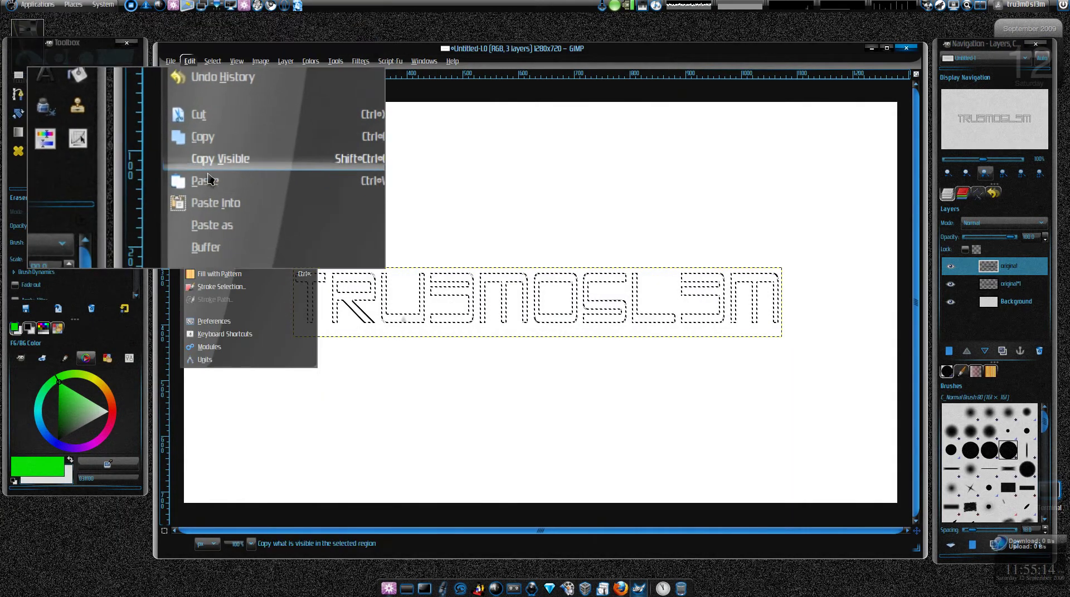
click(229, 248)
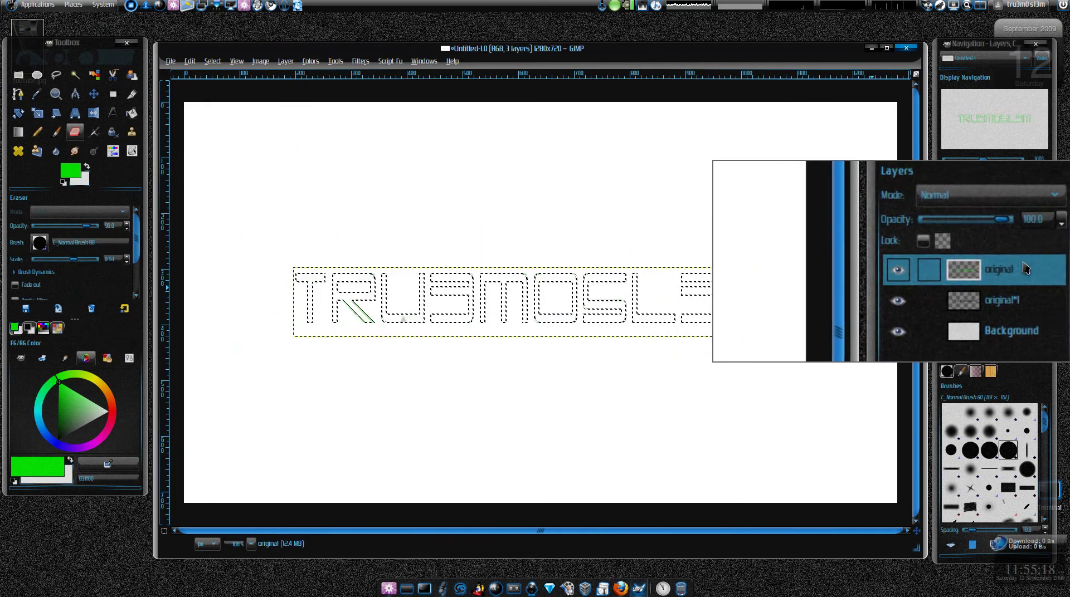
click(189, 61)
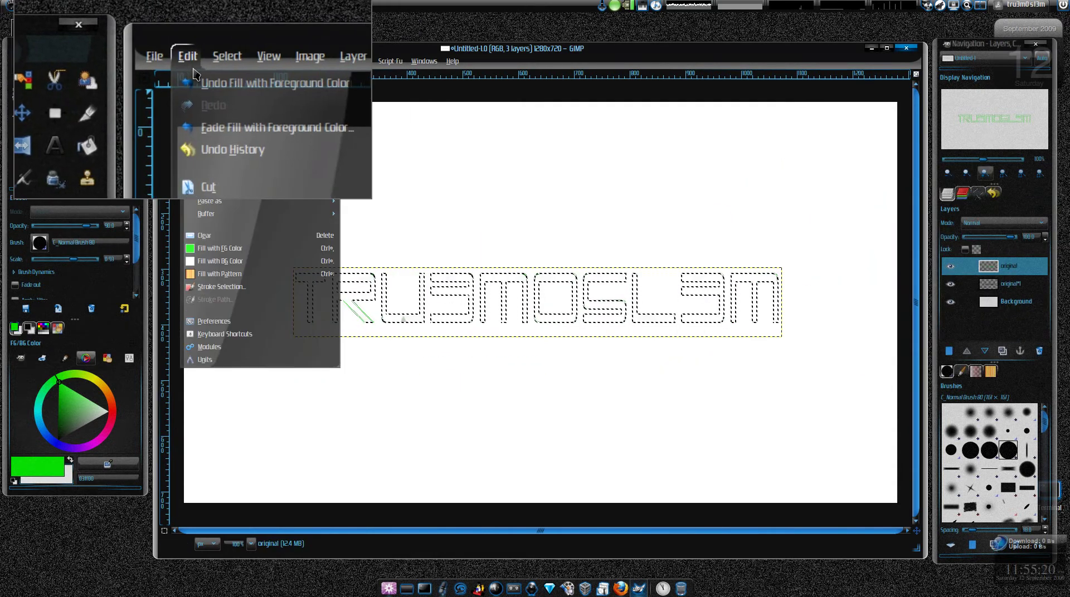
click(223, 90)
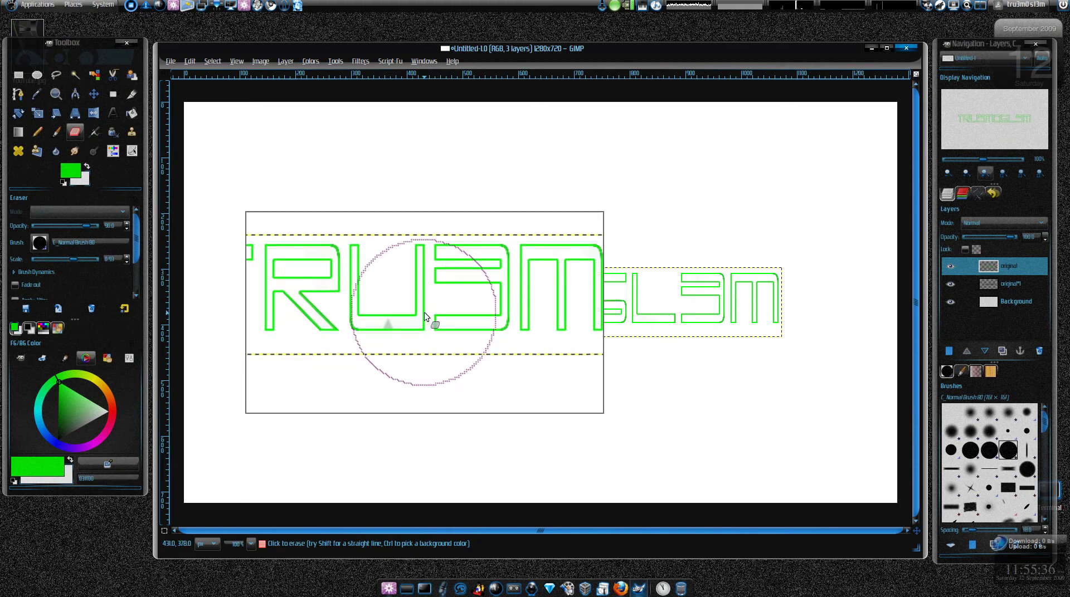
drag(425, 316, 405, 329)
key(ctrl+z)
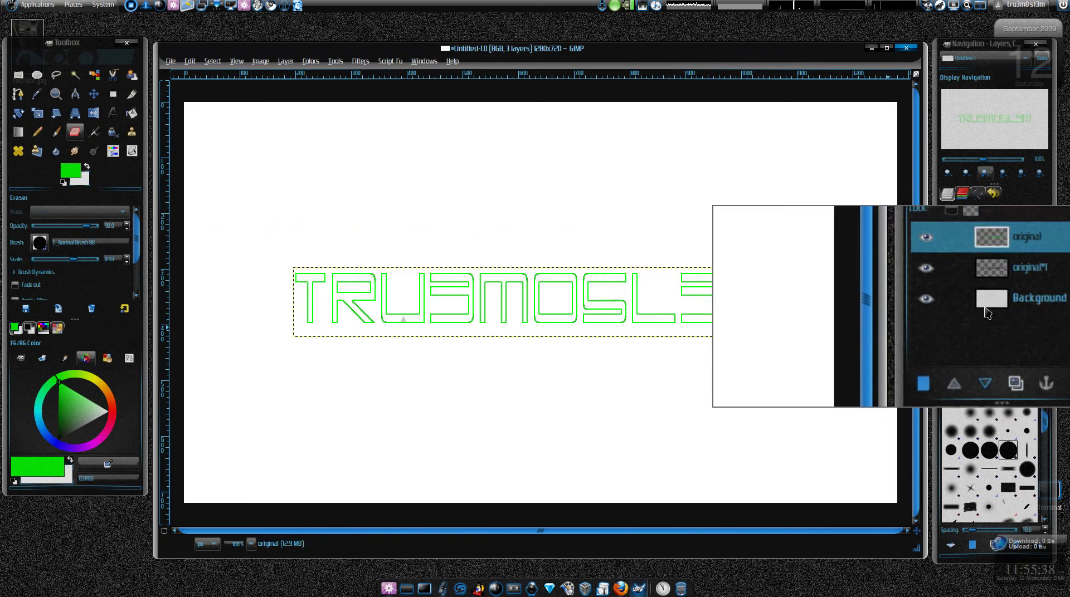
Create a selection from the alpha of the outline copy beneath the original layer.
click(949, 285)
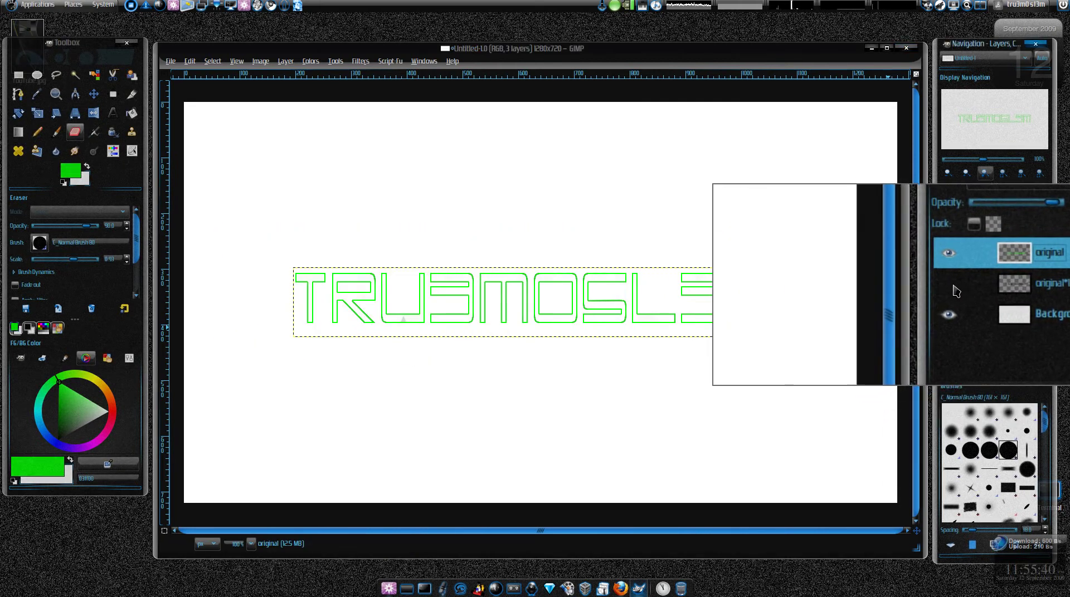
click(950, 285)
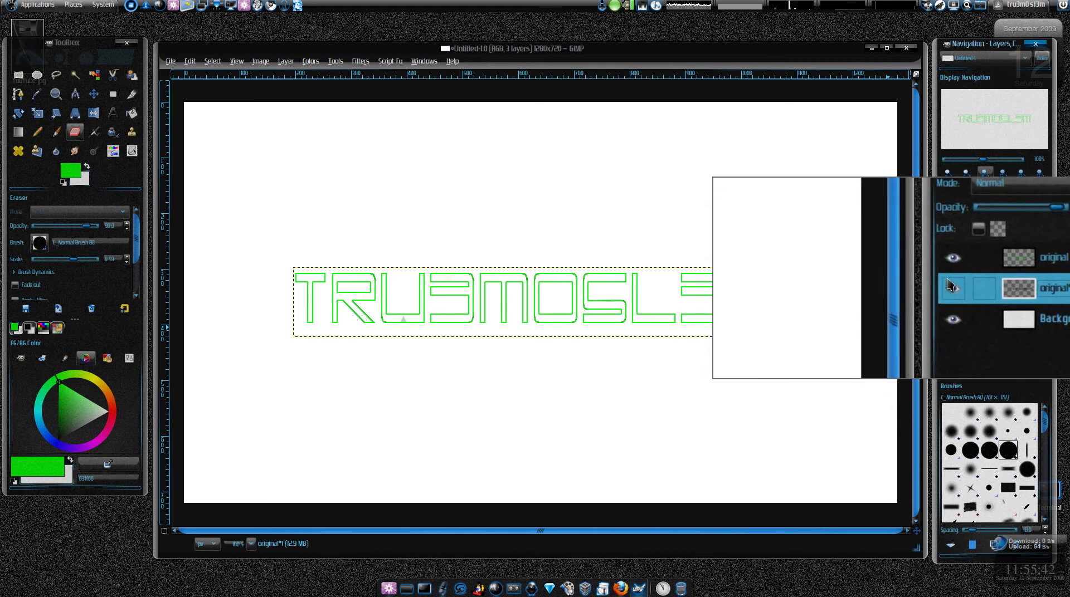
click(950, 267)
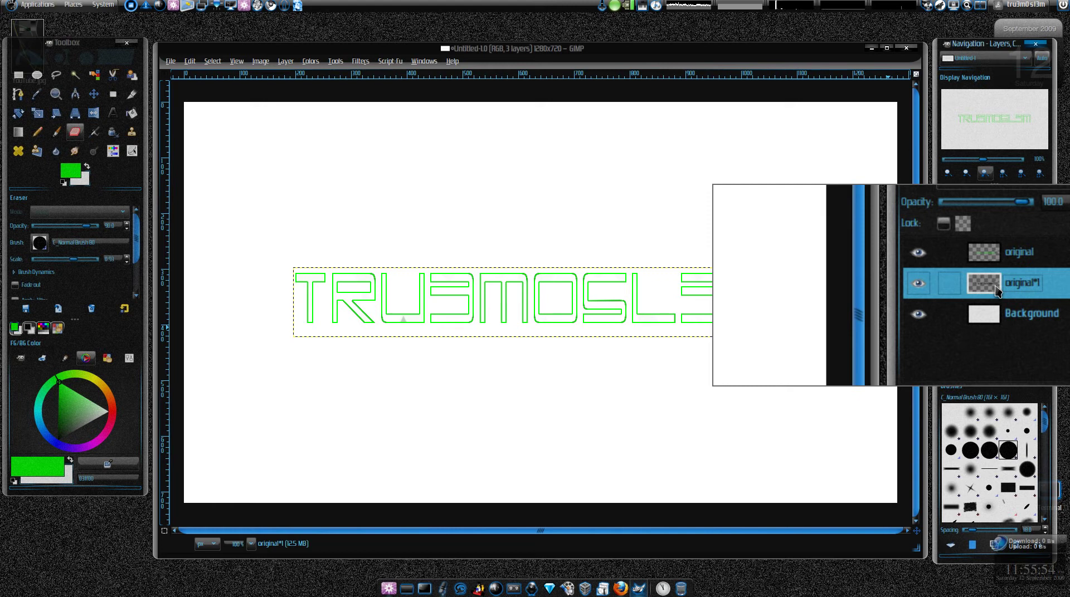
right_click(997, 291)
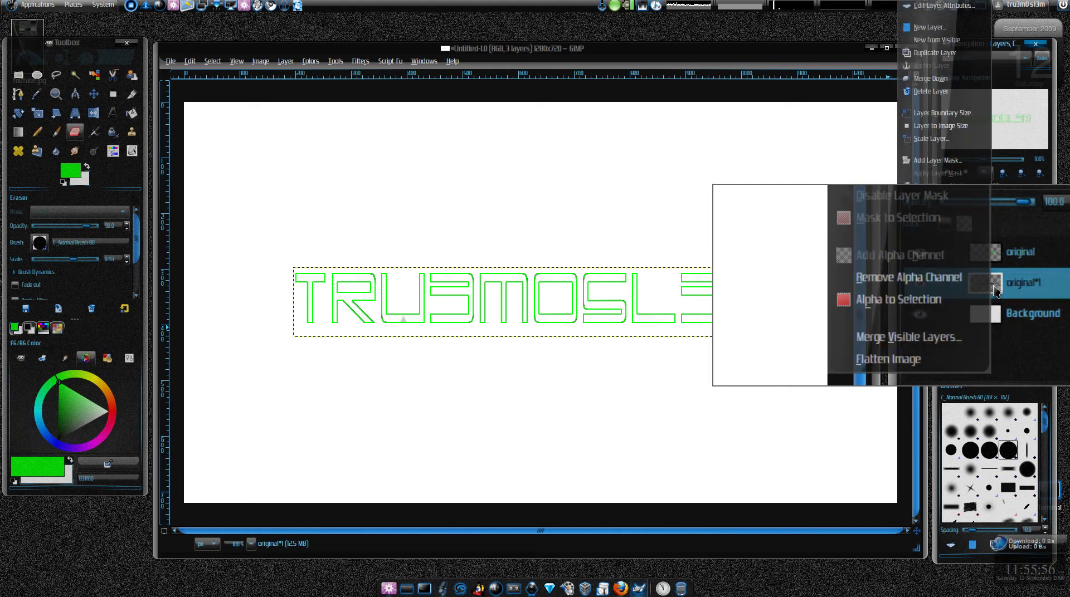
click(999, 290)
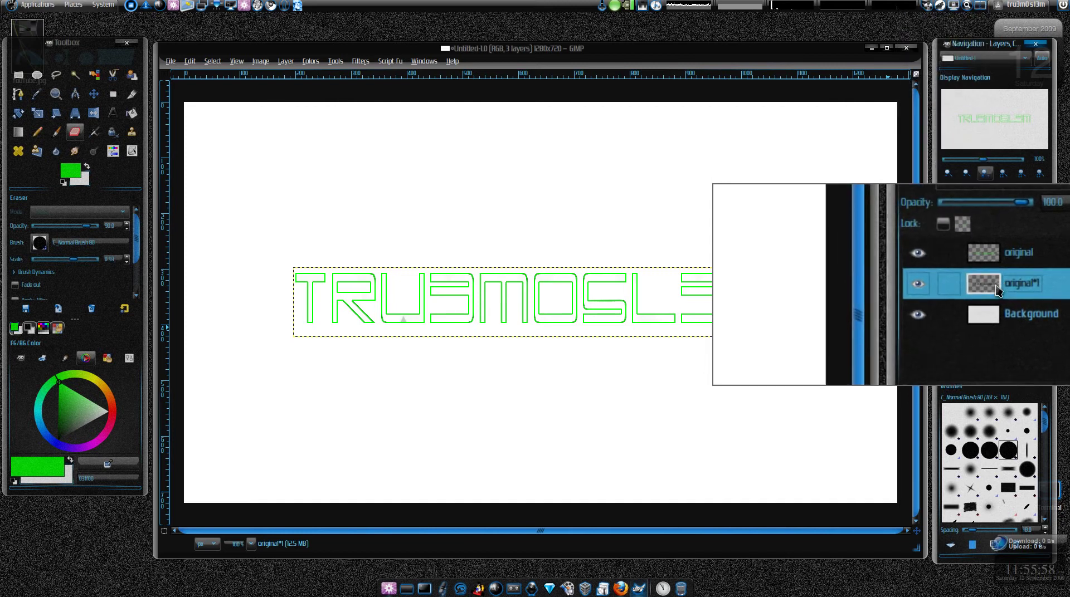
right_click(997, 290)
click(895, 301)
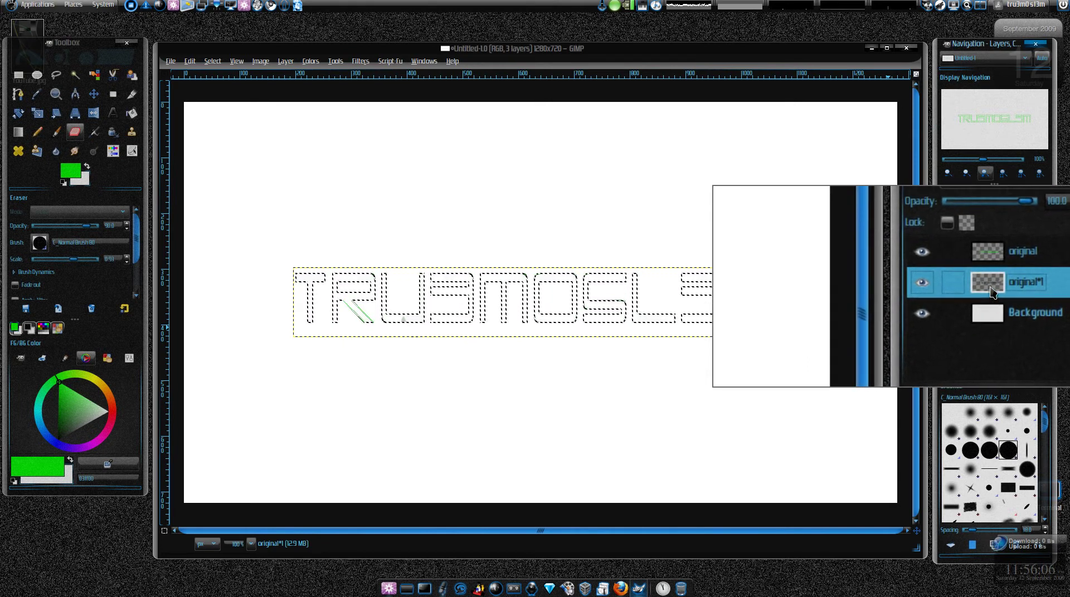
Grow the outline selection on the lower copy using the Grow Selection dialog.
click(212, 60)
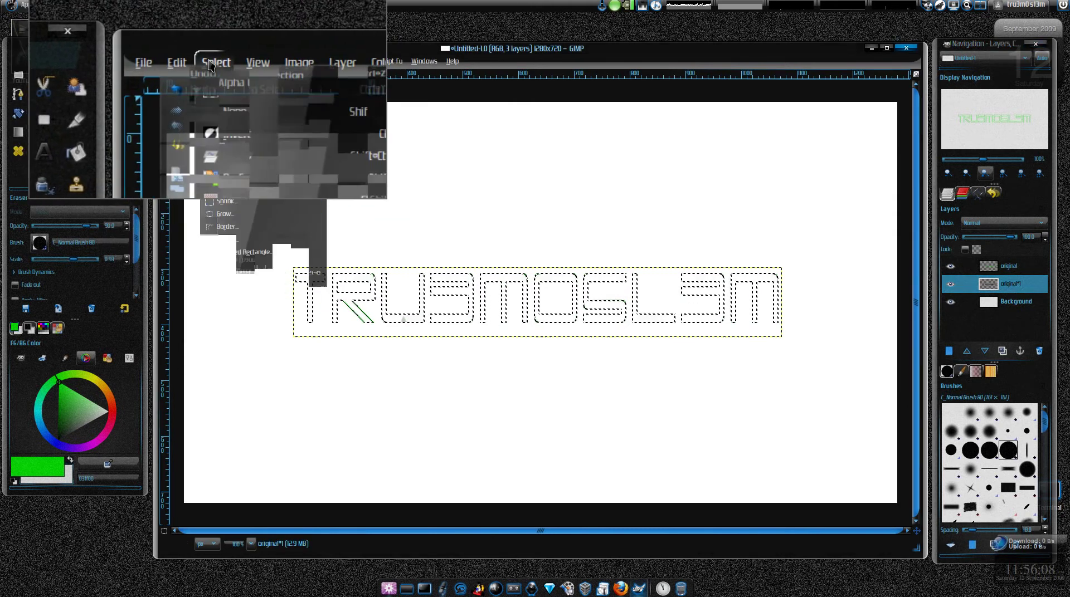
click(231, 216)
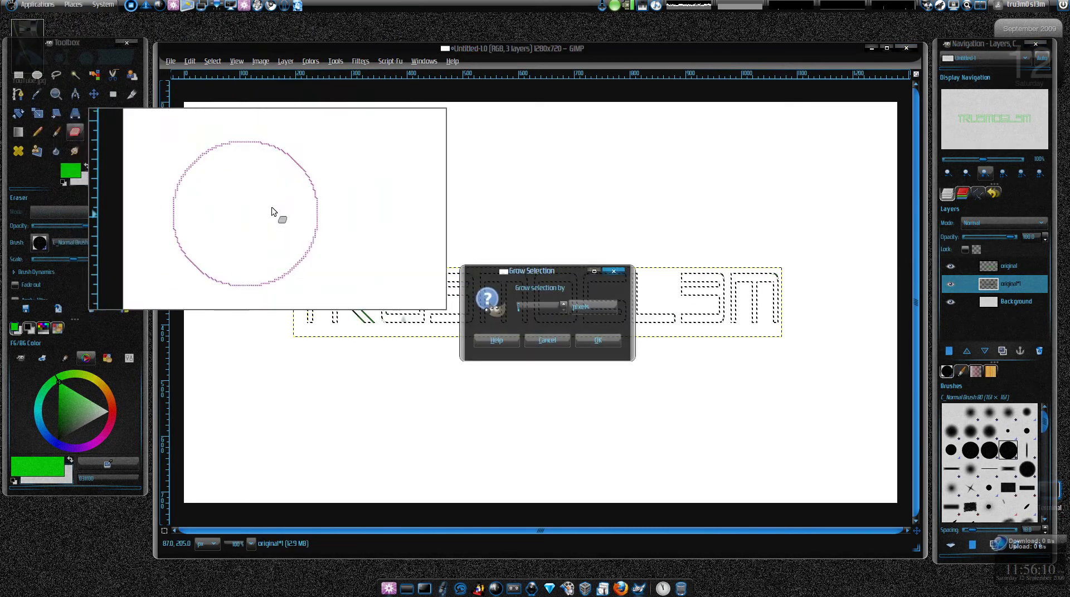
click(594, 343)
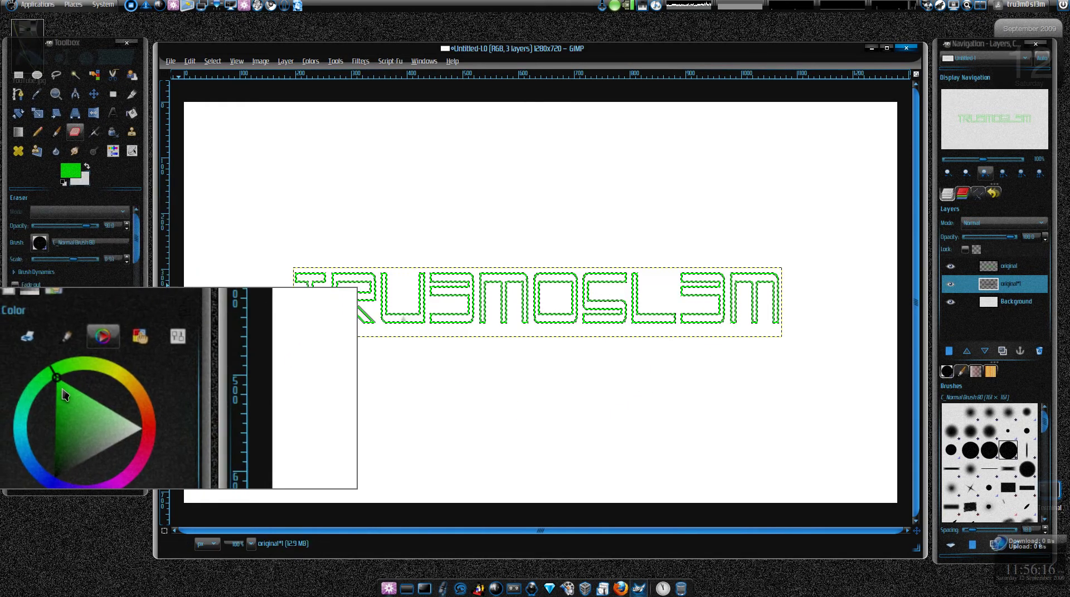
Fill the grown selection on the lower outline copy with a darker green foreground color.
drag(60, 388, 61, 392)
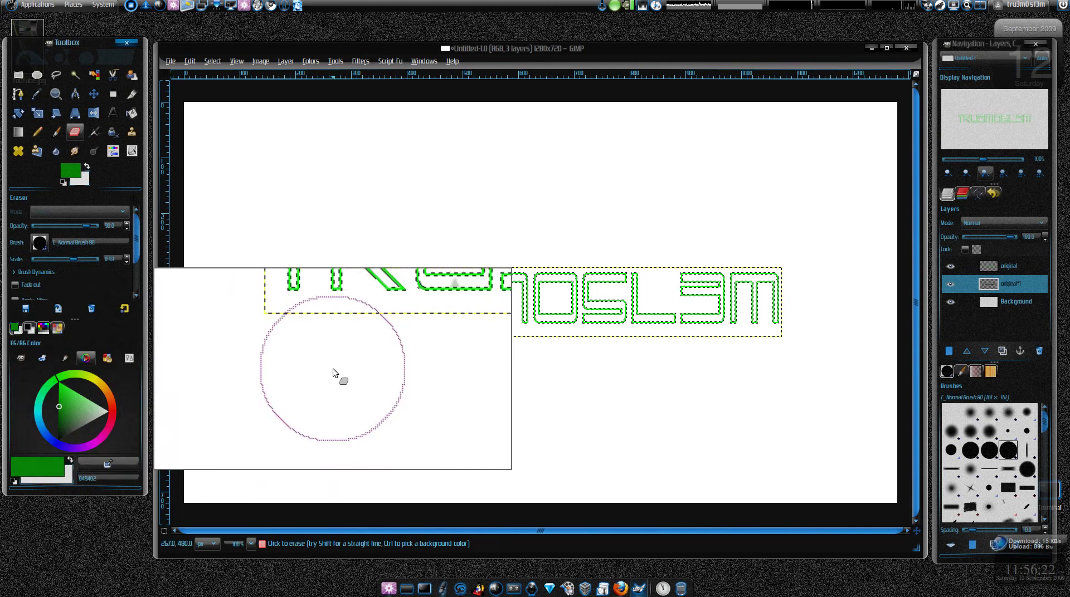
click(225, 65)
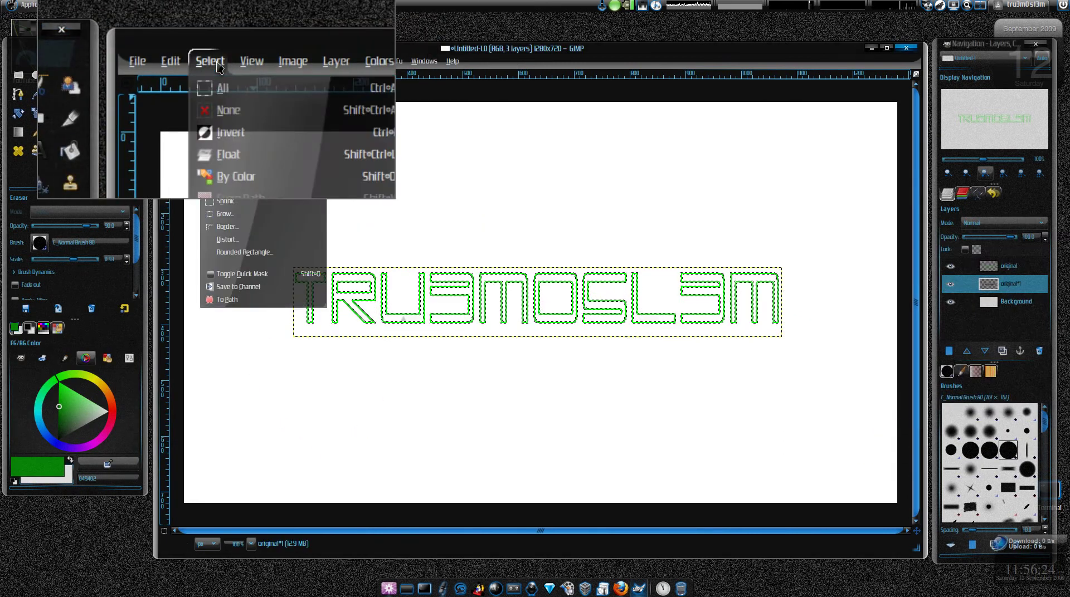
click(227, 67)
click(235, 61)
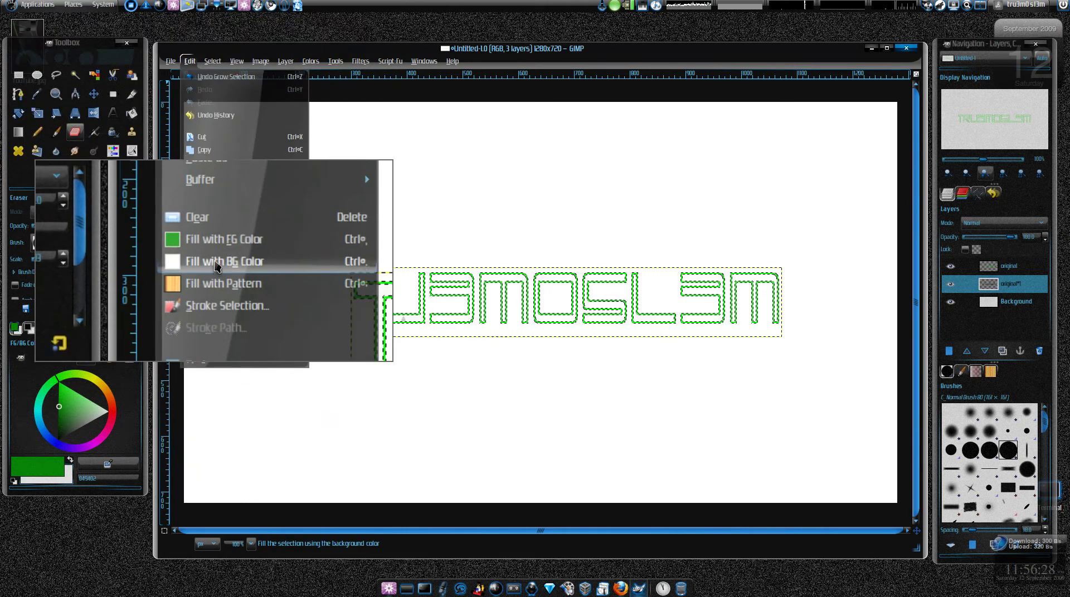
click(206, 248)
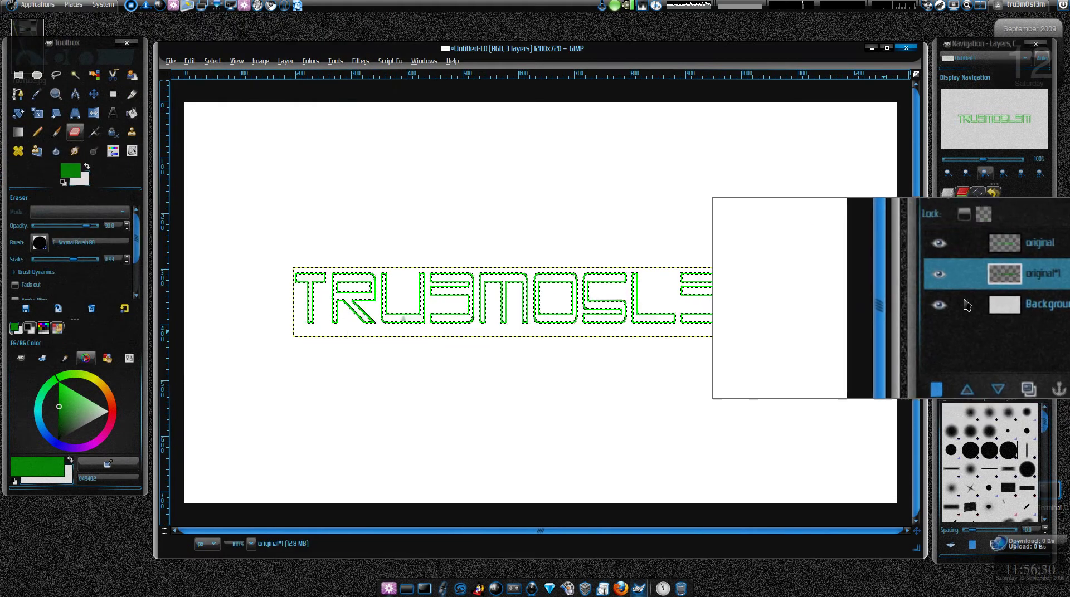
Hide the Background and topmost original layers, and clear the selection.
click(938, 284)
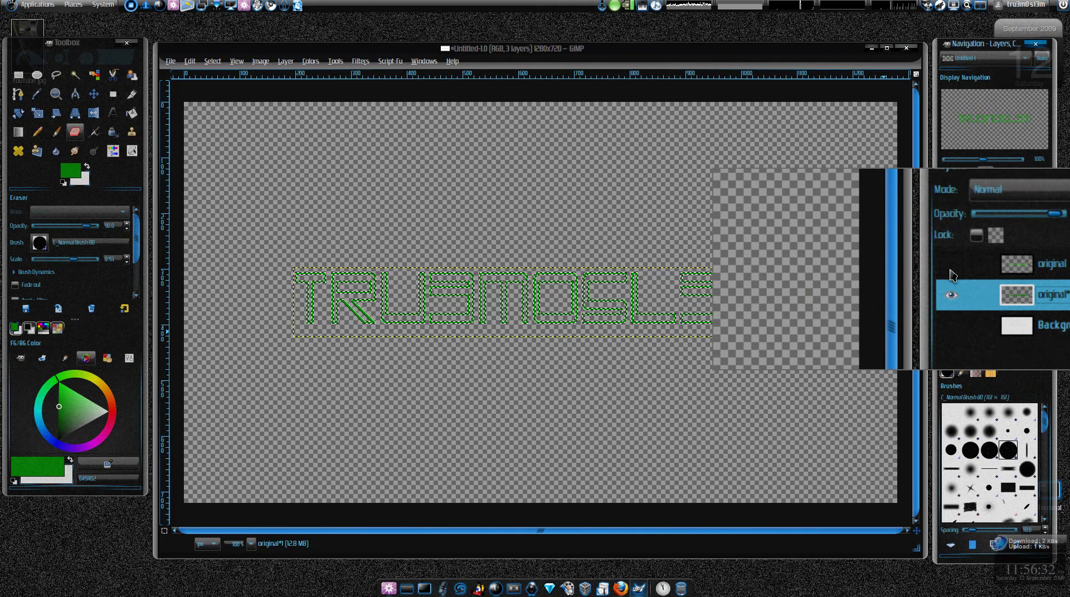
click(951, 276)
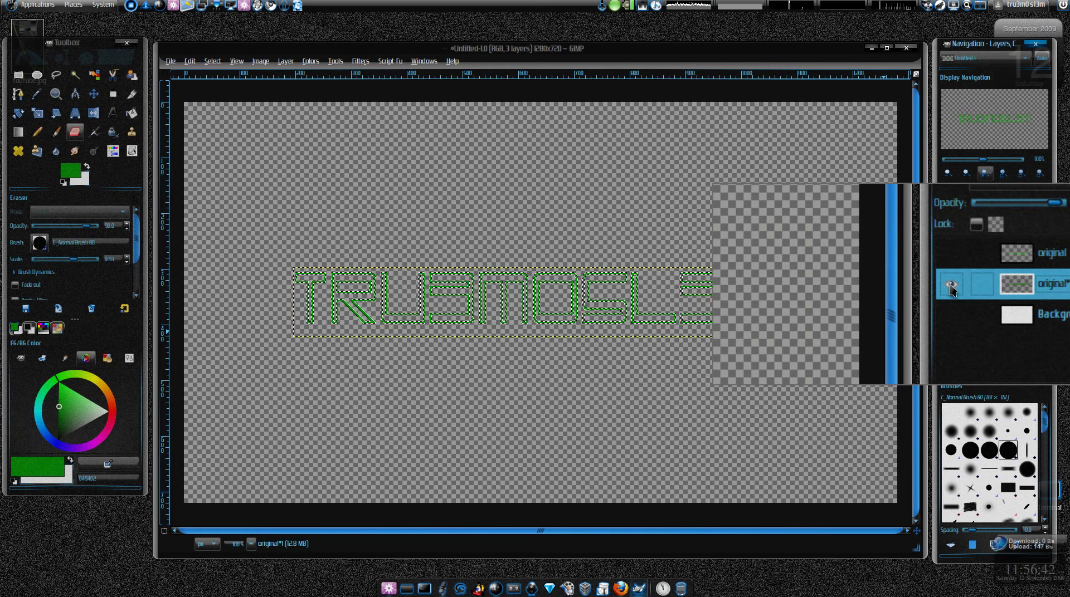
click(189, 61)
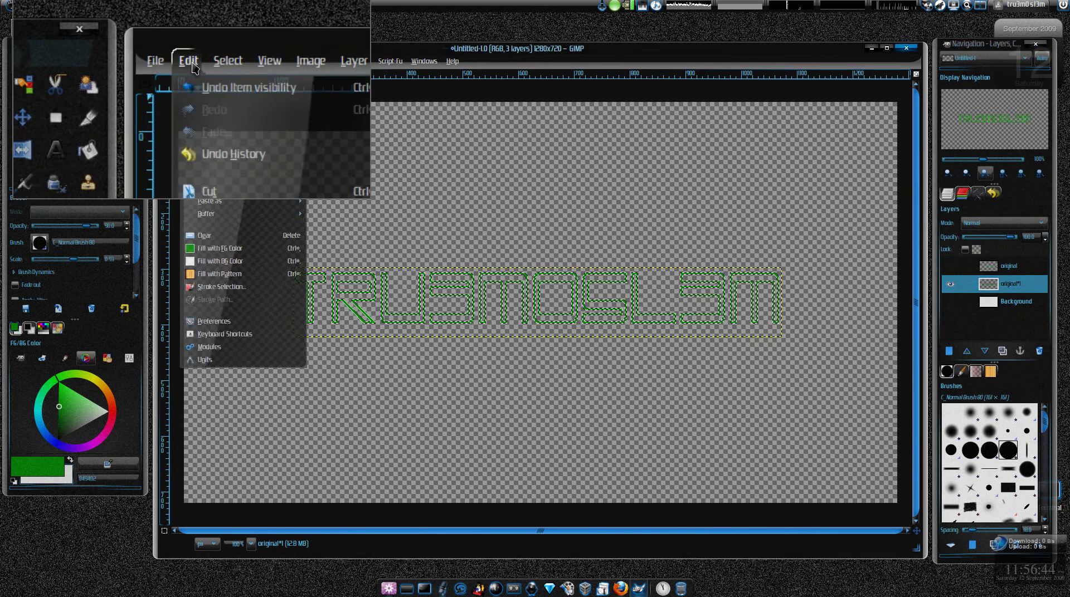
mouse_move(228, 61)
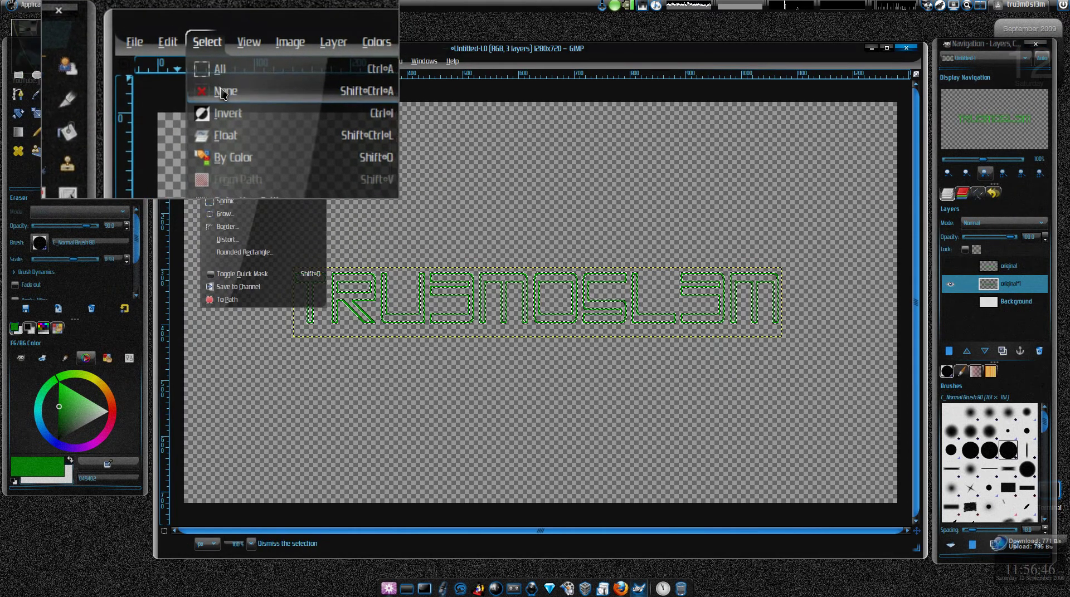
click(223, 94)
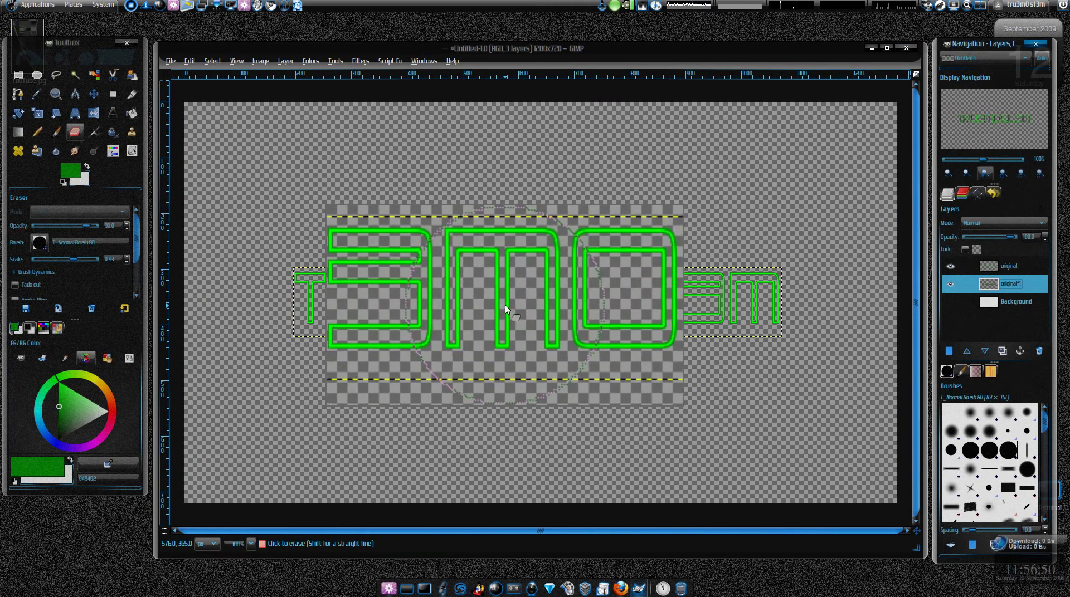
Apply a Gaussian Blur of 5.0 px horizontally and vertically to the dark green outline copy, with the original layer hidden.
click(950, 267)
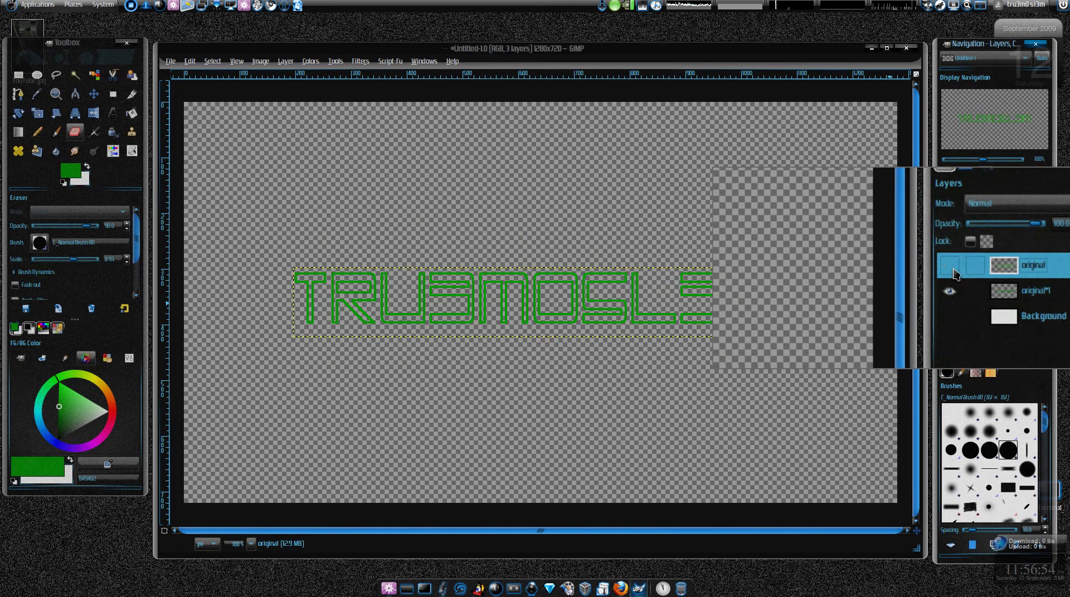
click(993, 286)
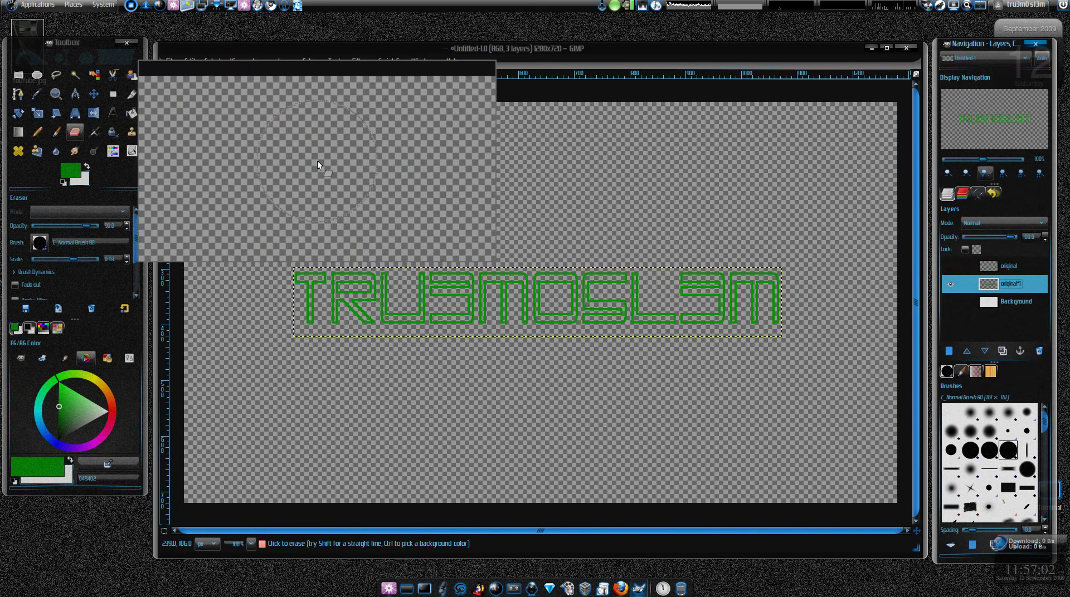
click(212, 61)
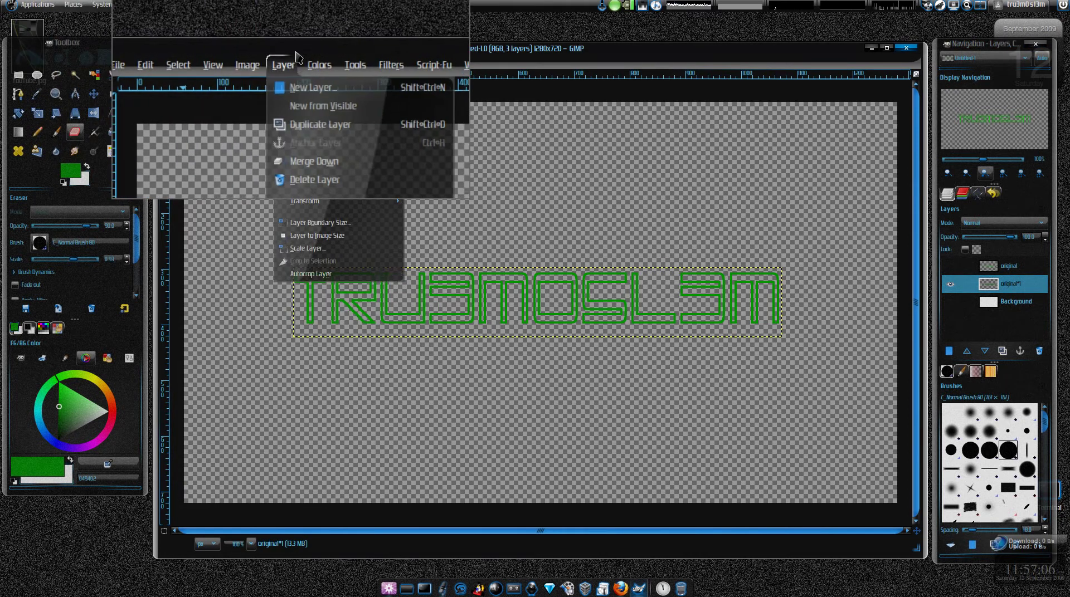
mouse_move(357, 64)
mouse_move(390, 126)
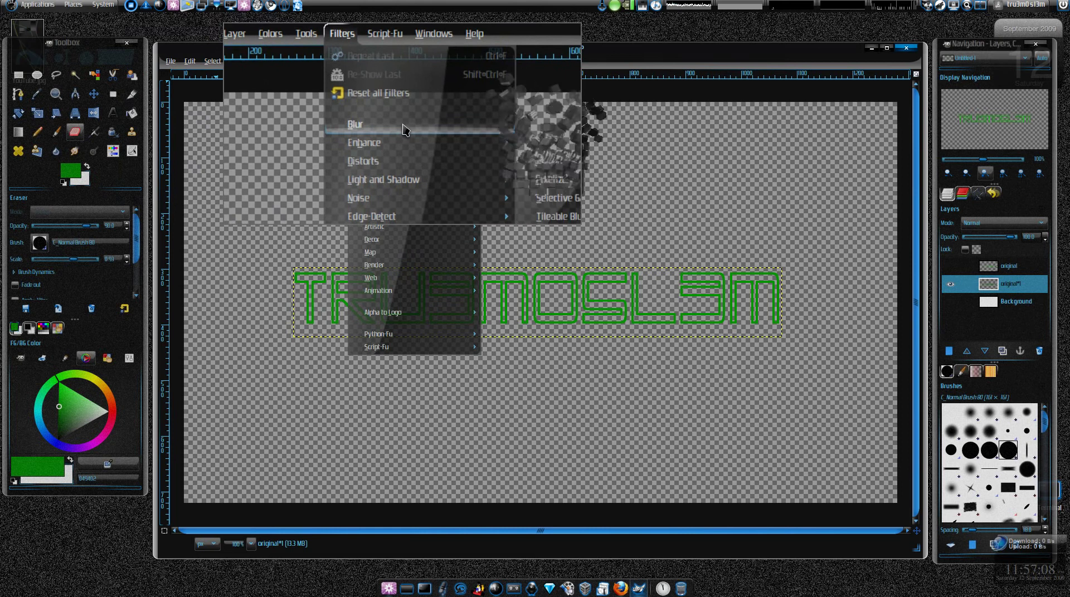
click(528, 141)
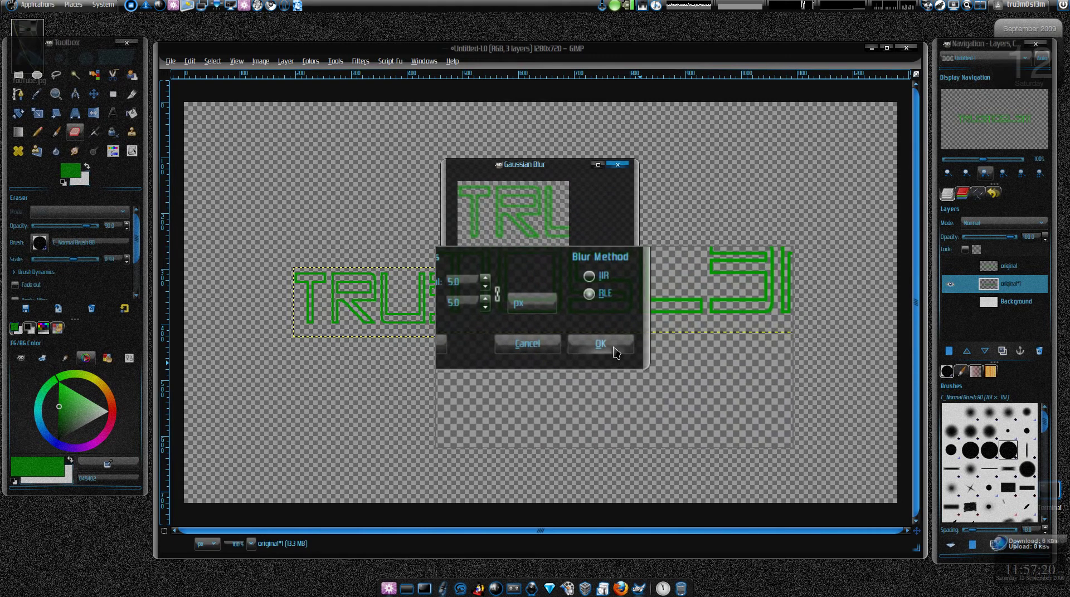
click(611, 347)
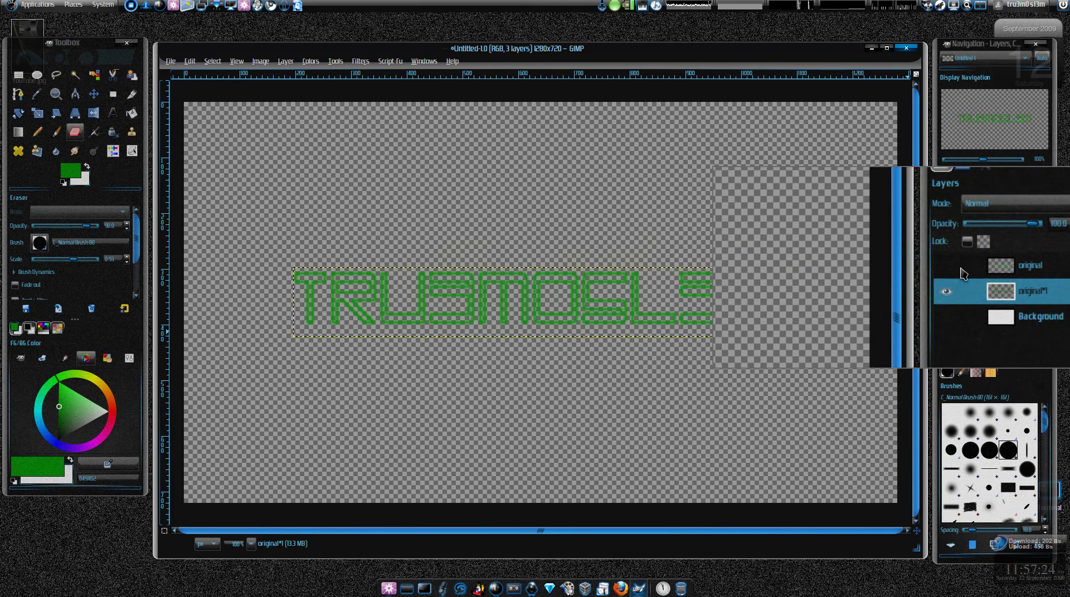
Duplicate the blurred dark green outline layer twice, keeping the topmost original layer hidden.
click(951, 268)
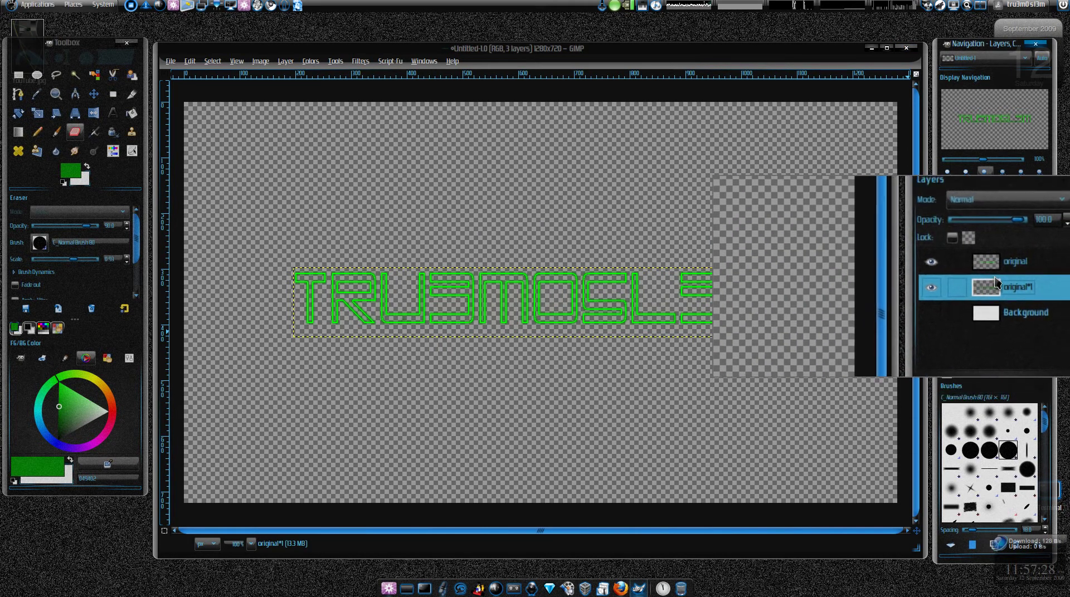
click(950, 267)
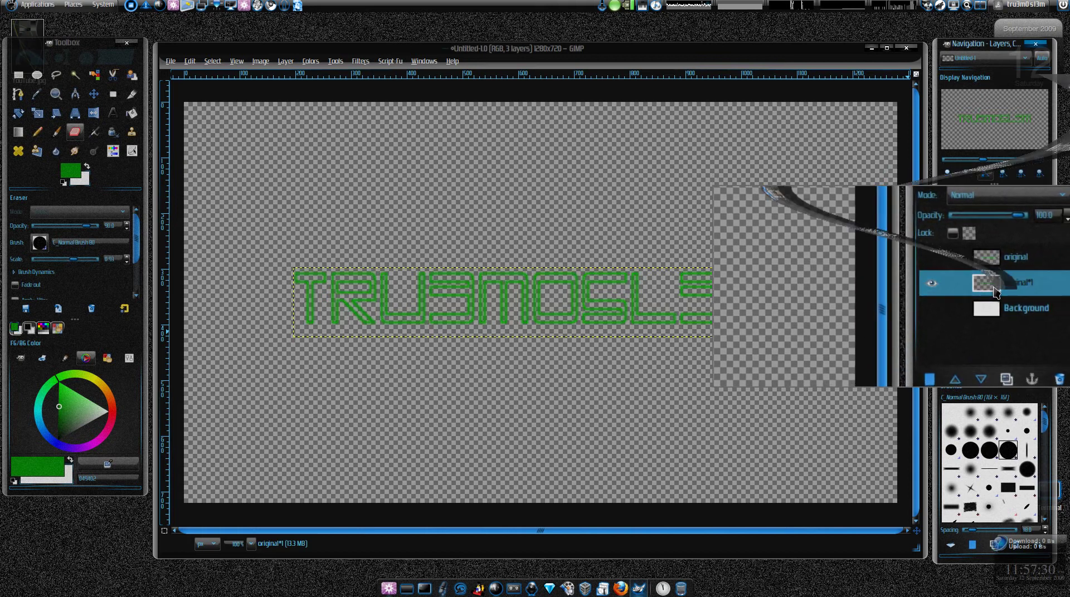
right_click(996, 291)
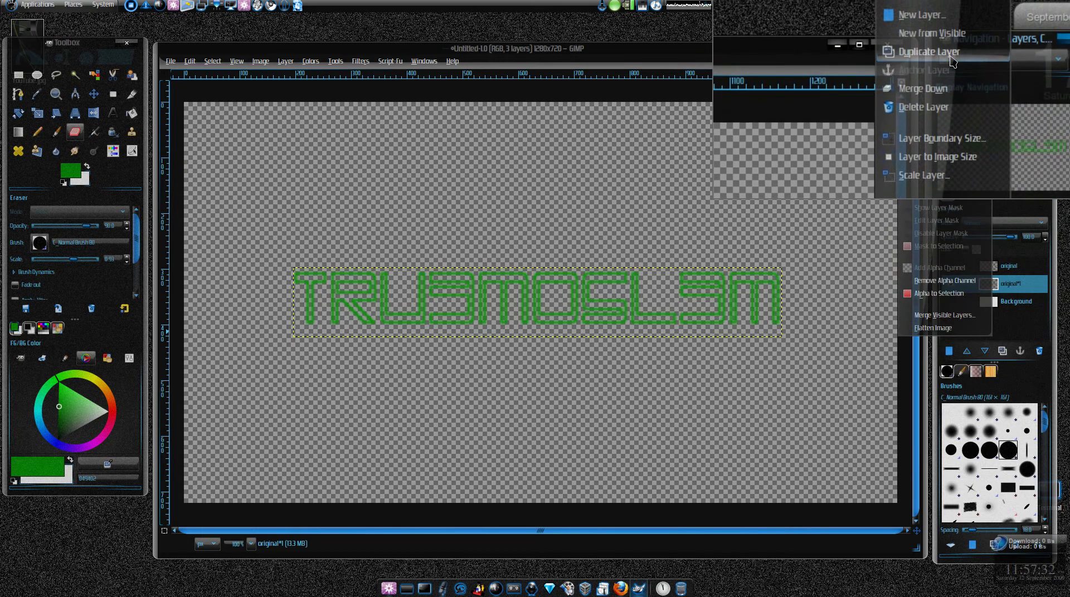
click(951, 56)
right_click(997, 287)
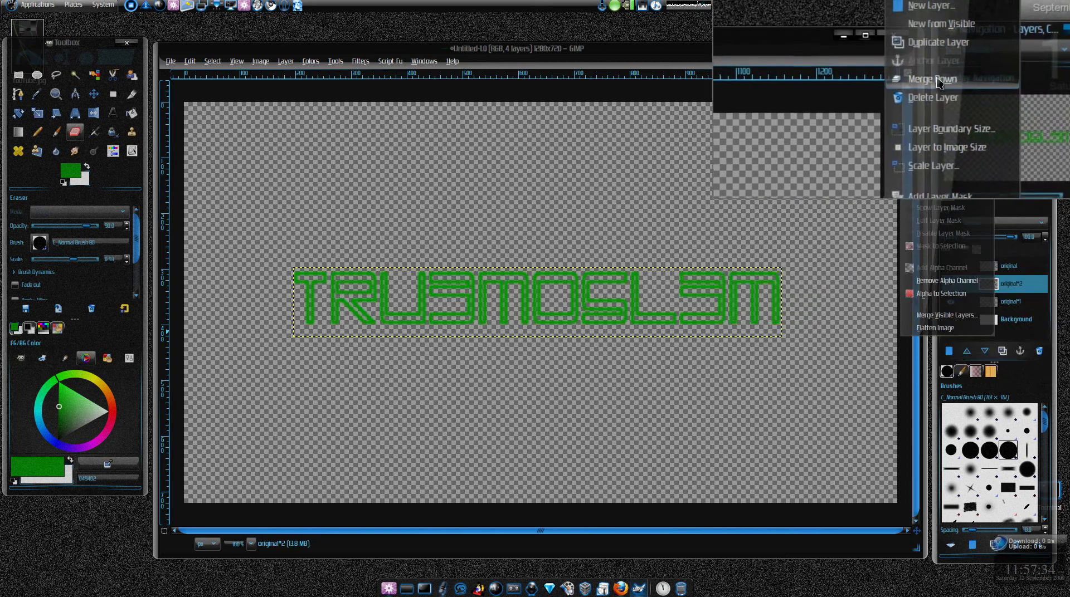
click(950, 53)
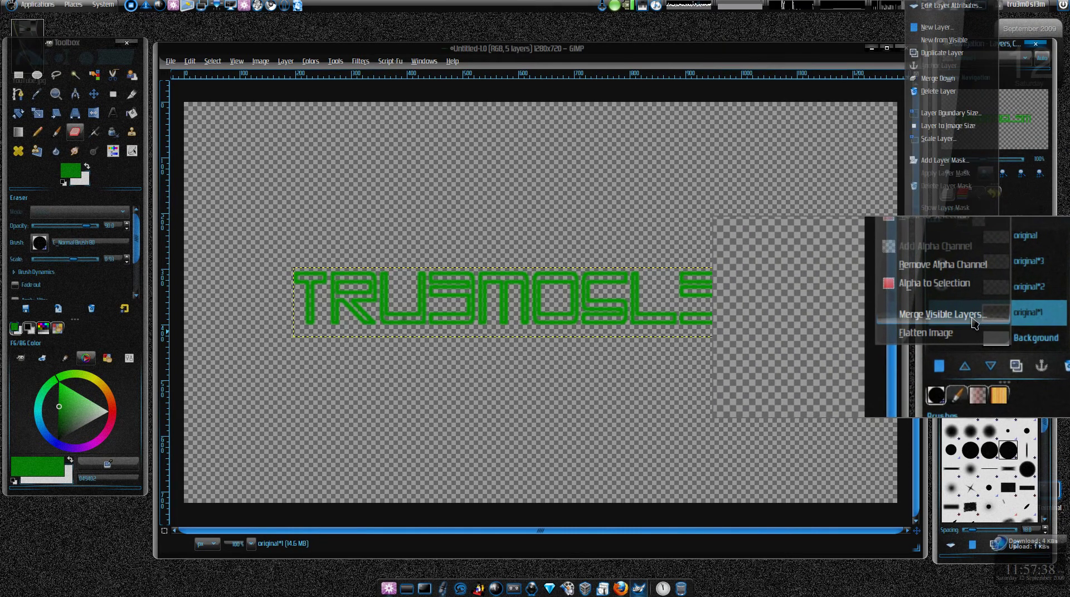
Merge the three visible blurred dark green outline layers into a single layer.
click(973, 315)
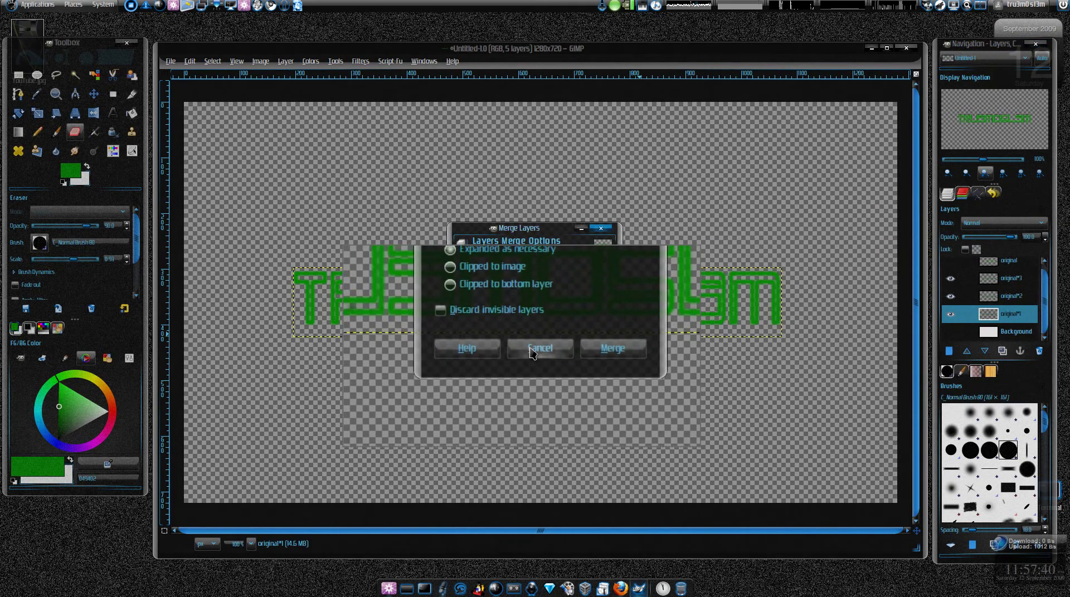
click(567, 352)
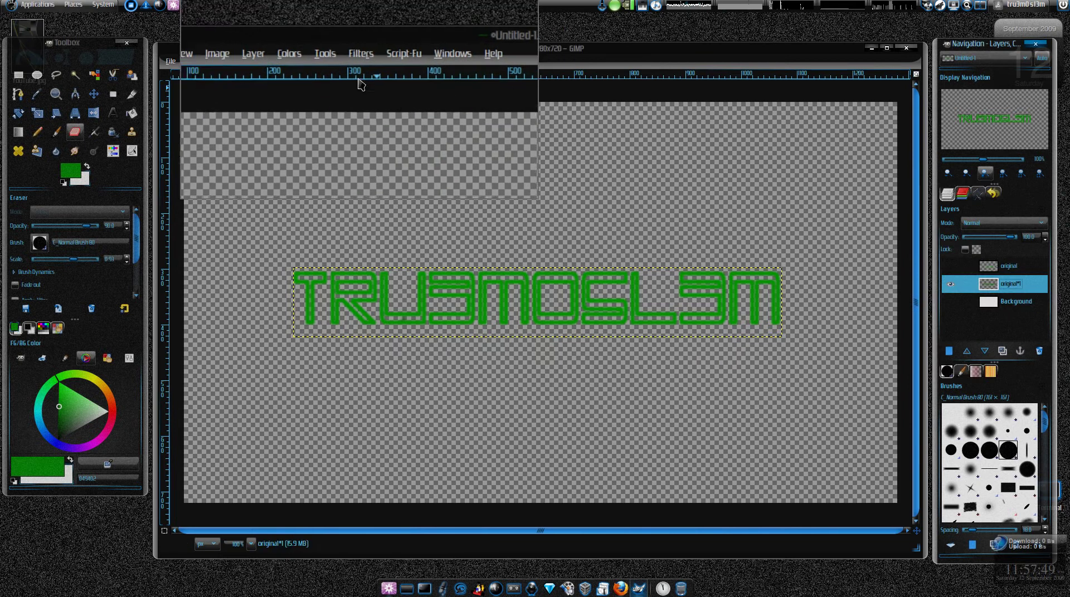
Try a Gaussian Blur of 25 px horizontally and vertically on the merged dark green outline layer.
click(360, 62)
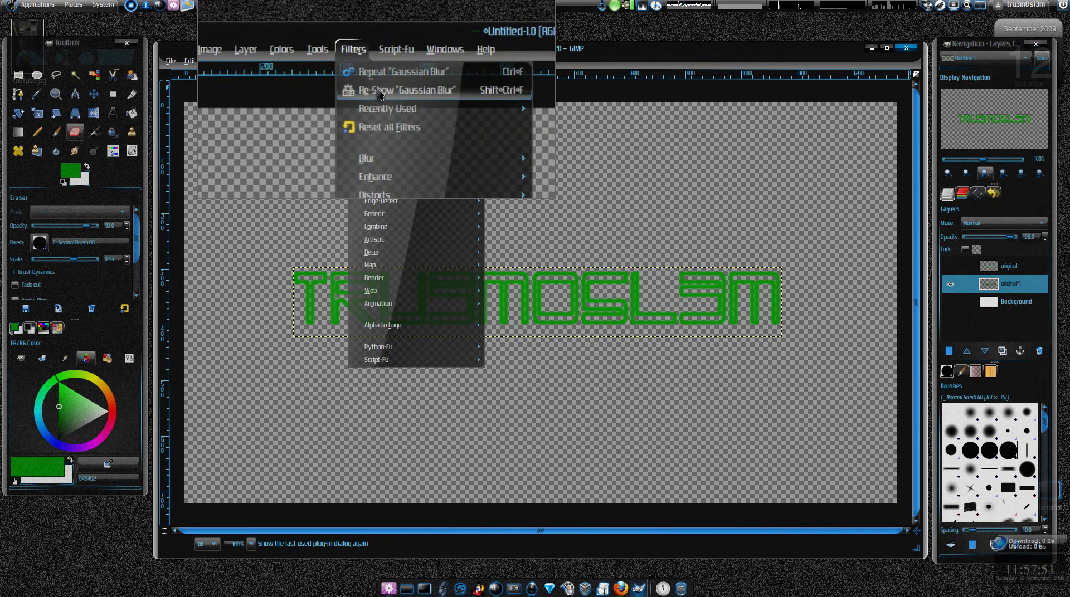
click(382, 92)
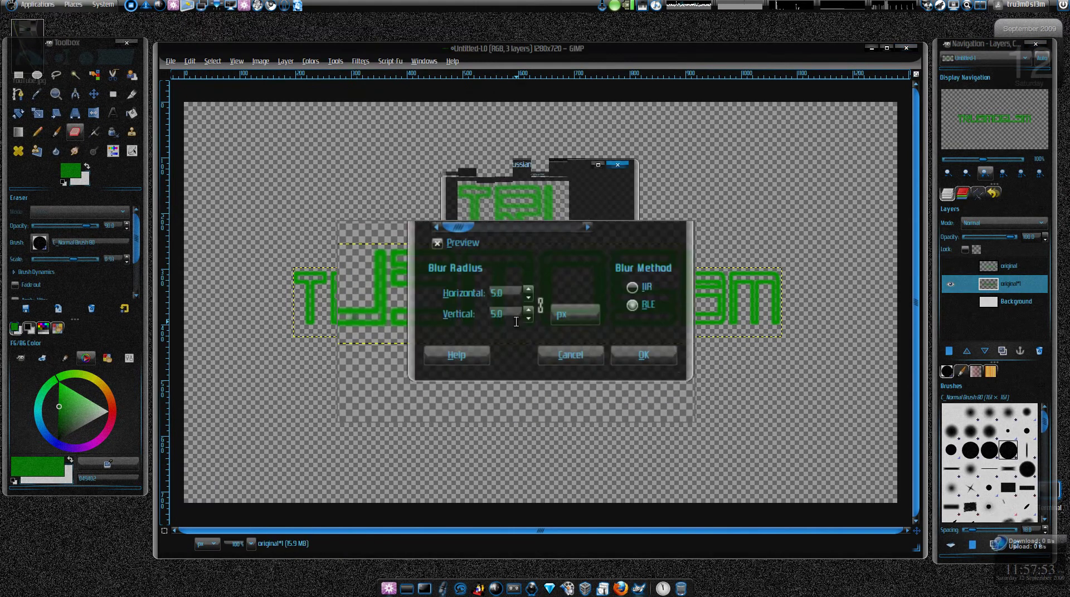
drag(505, 306, 455, 303)
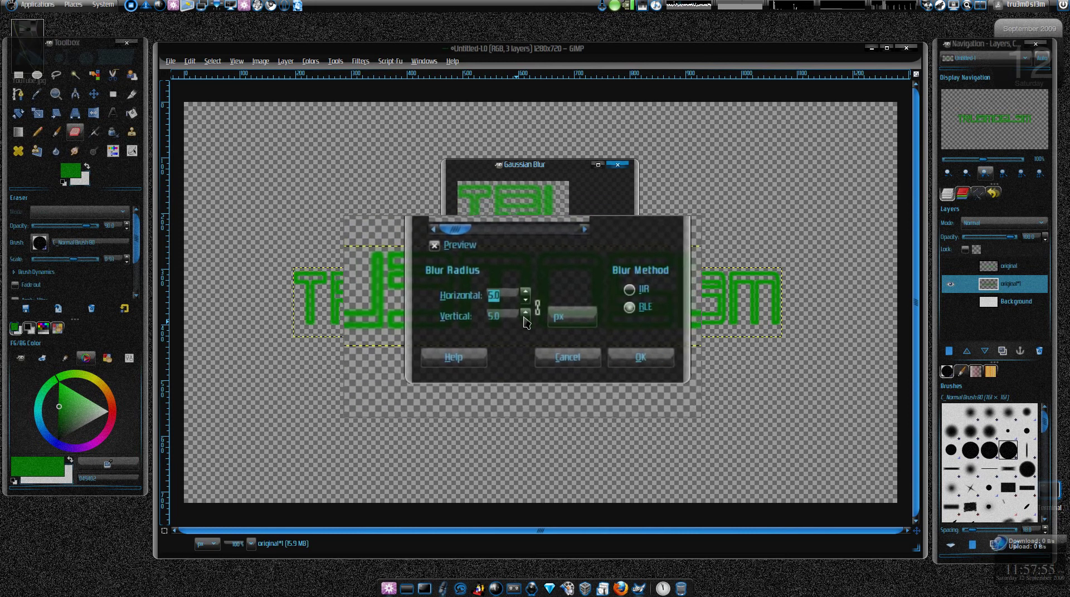
text(25)
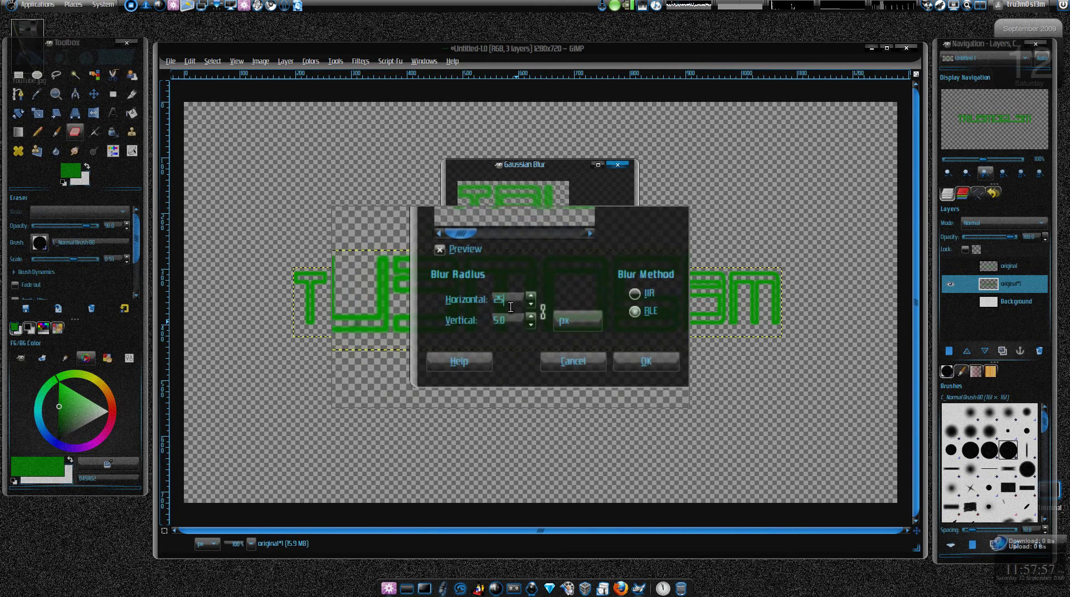
click(509, 317)
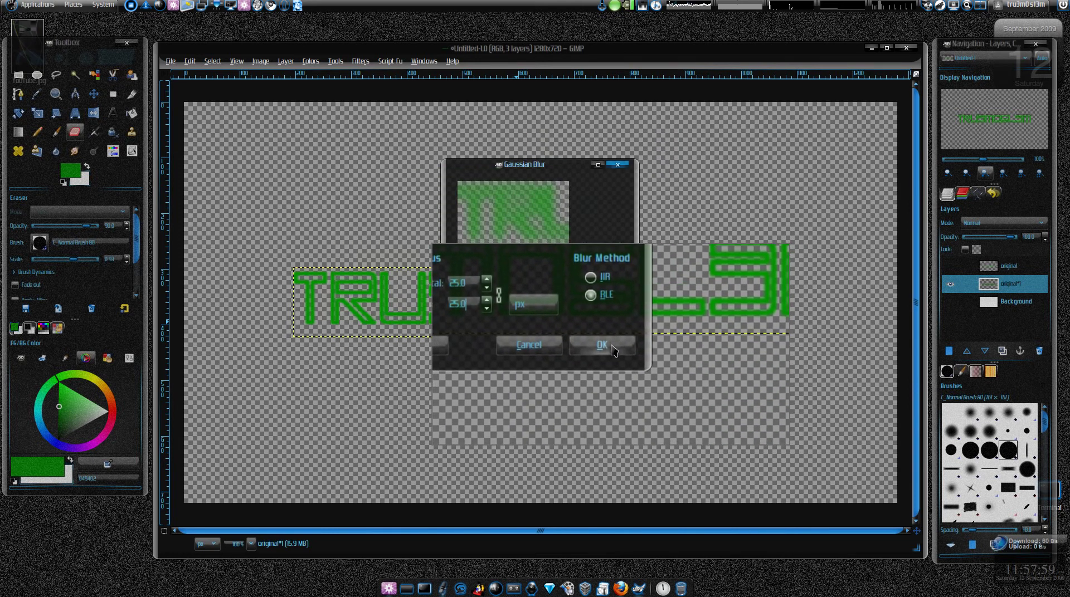
click(612, 349)
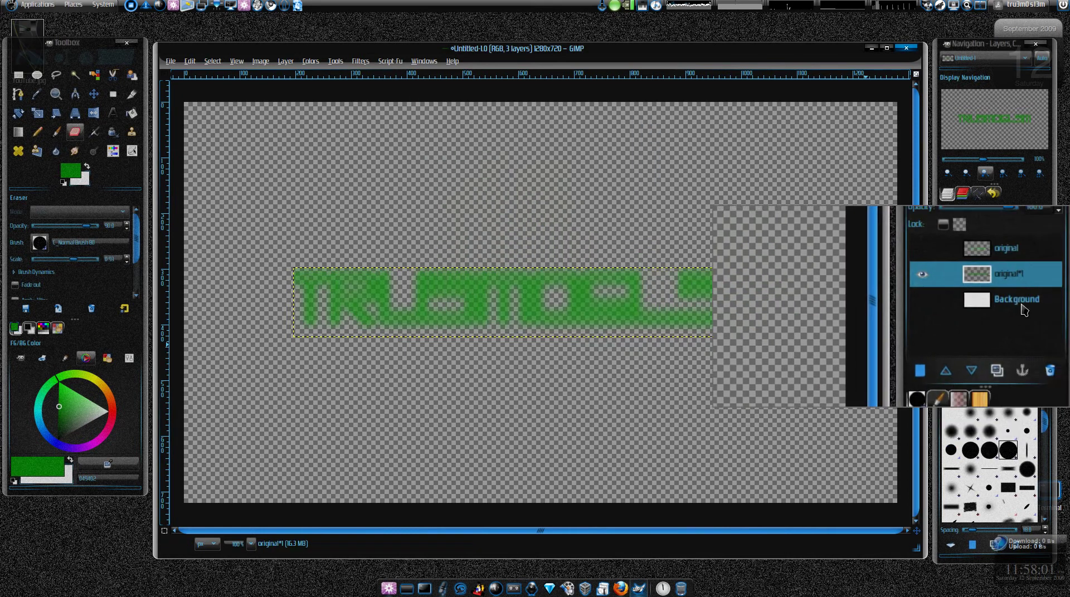
Undo the 25 px Gaussian Blur on the merged dark green outline layer.
click(951, 266)
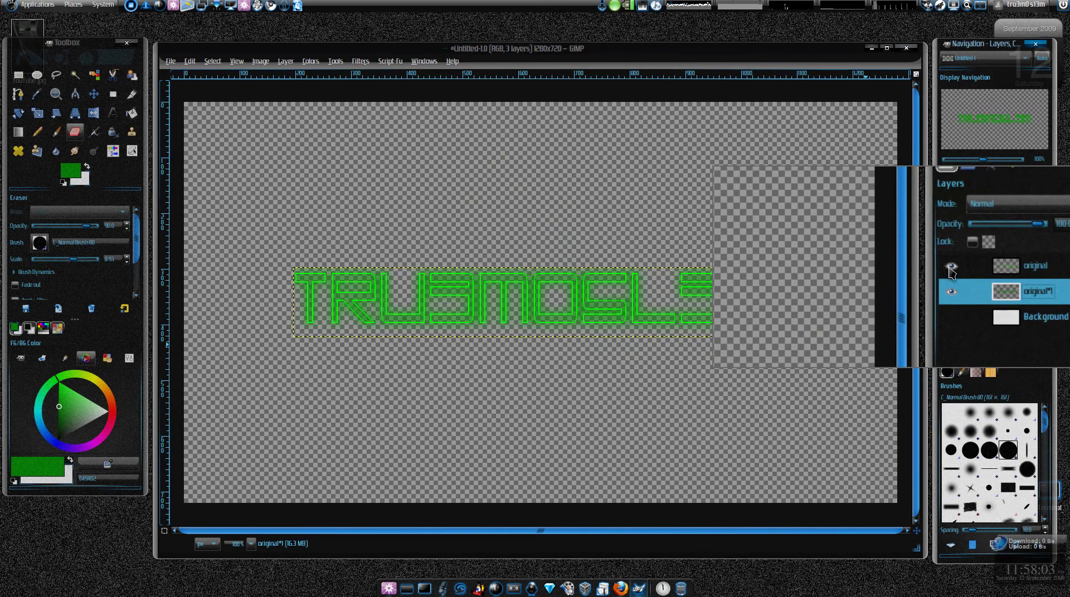
click(189, 61)
click(198, 72)
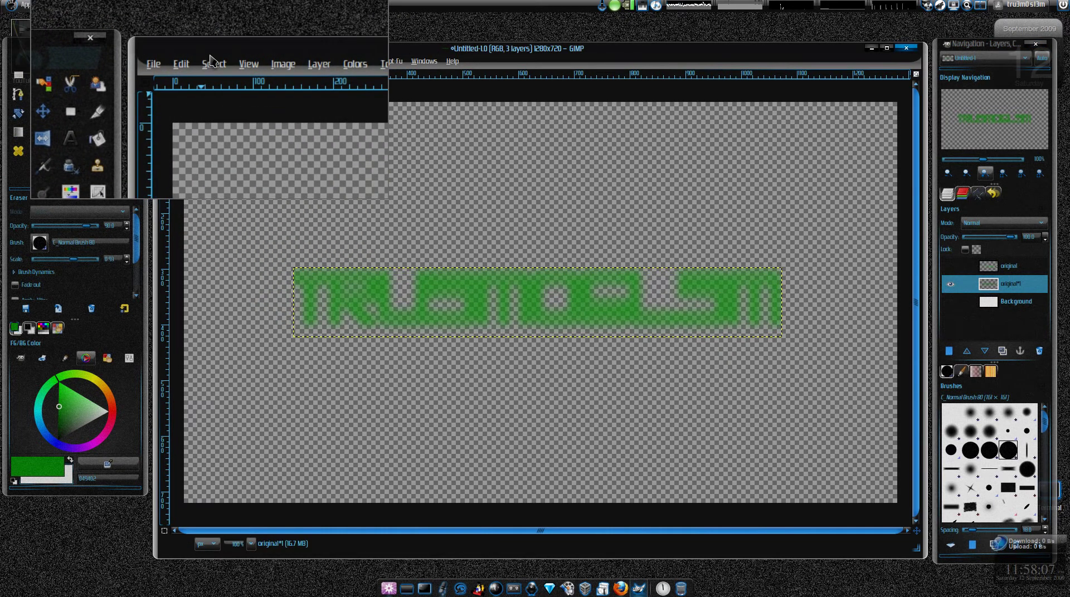
click(189, 60)
click(200, 71)
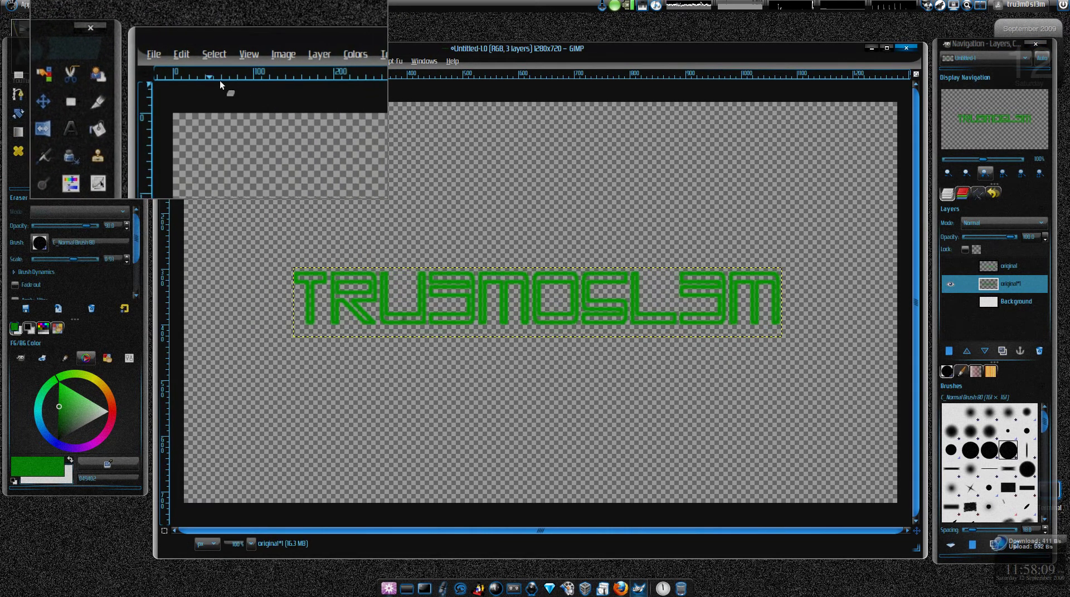
With the topmost original layer shown, duplicate it and lower the copy to directly above the Background layer.
click(950, 267)
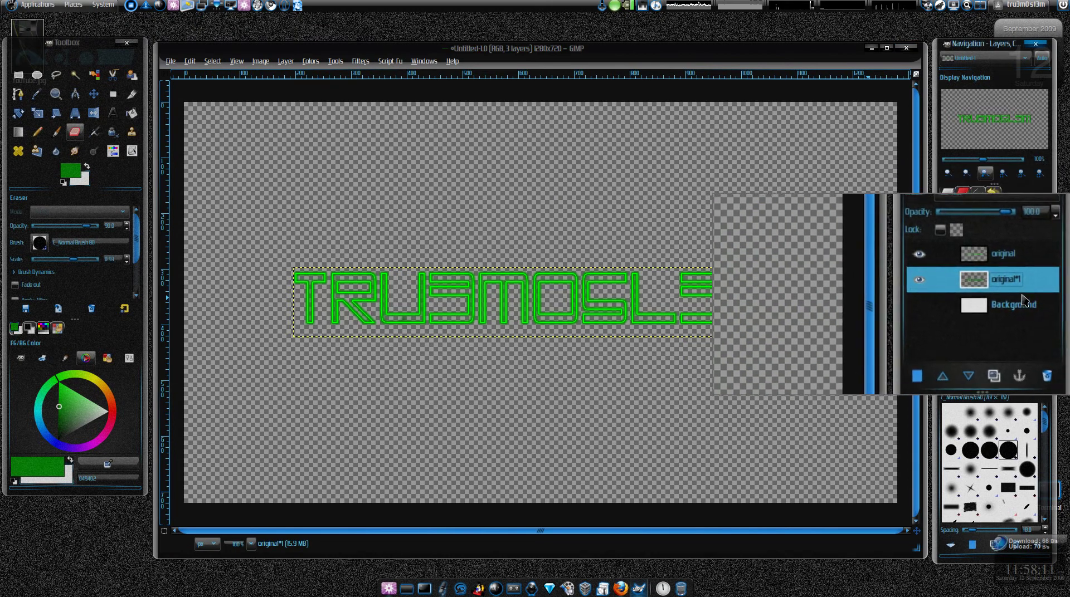
click(988, 273)
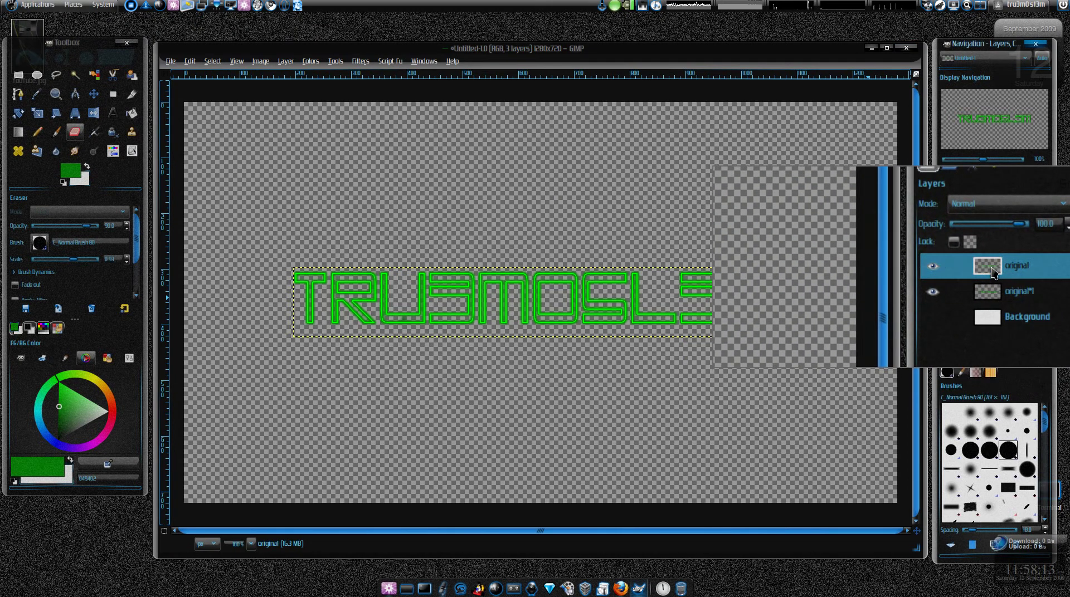
right_click(991, 273)
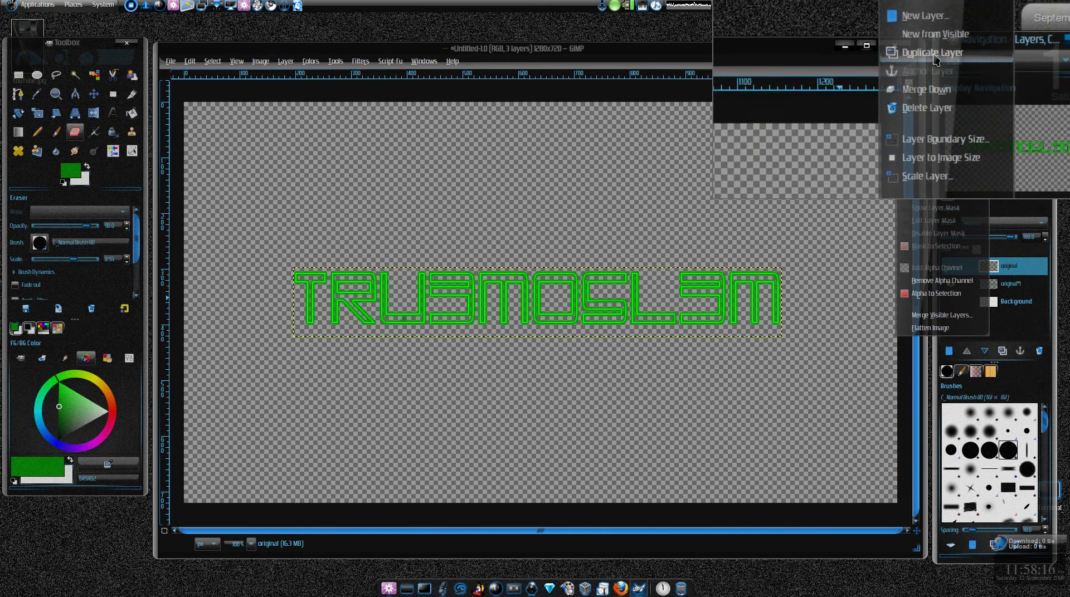
click(941, 56)
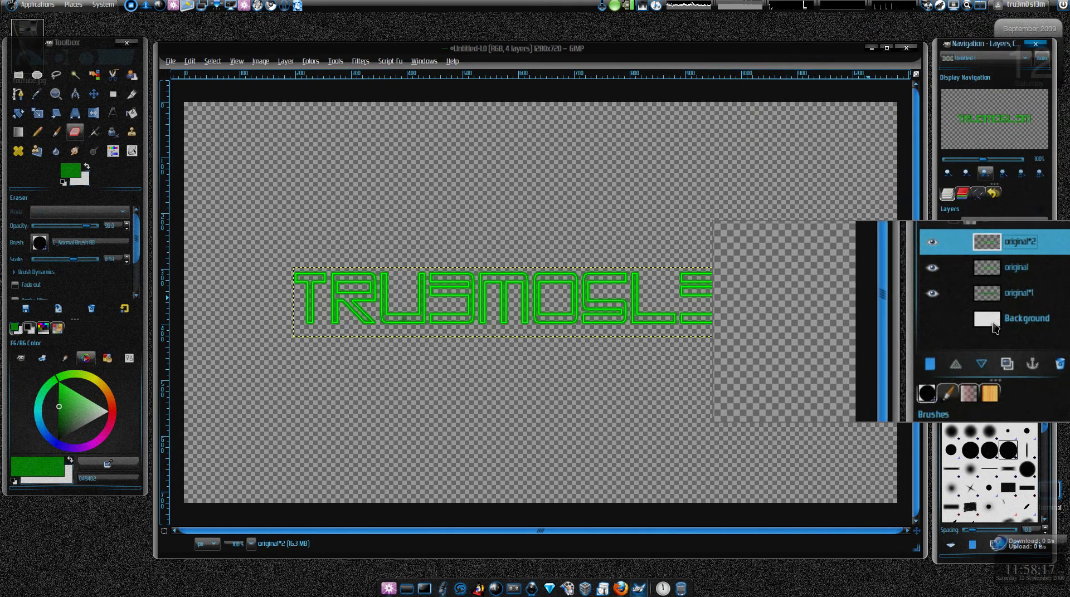
click(984, 351)
click(984, 351)
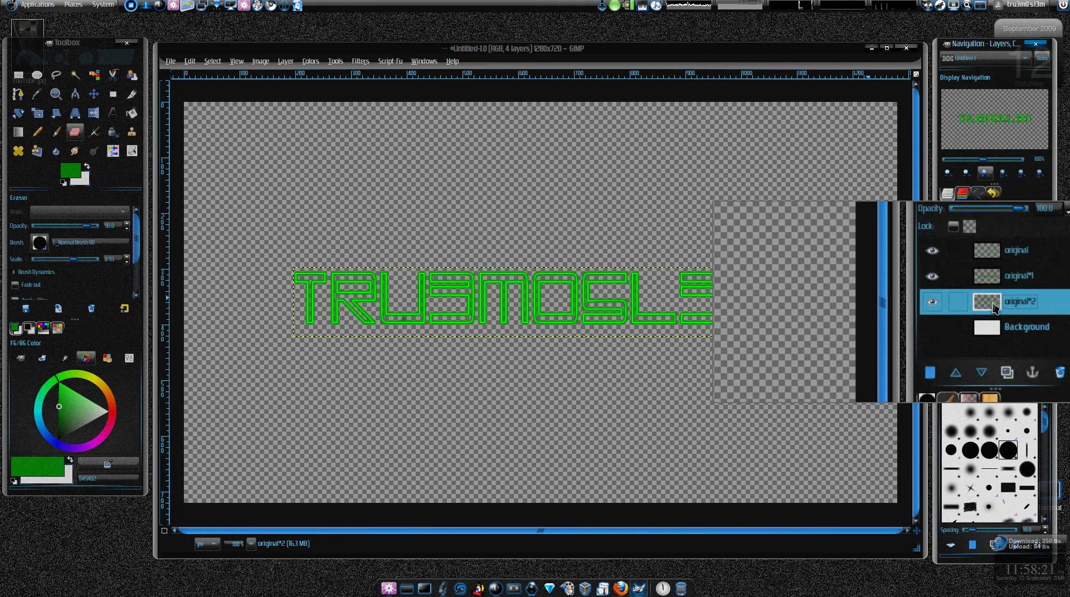
Apply a Gaussian Blur of 10 px horizontally and vertically to the outline copy directly above the Background layer.
right_click(994, 308)
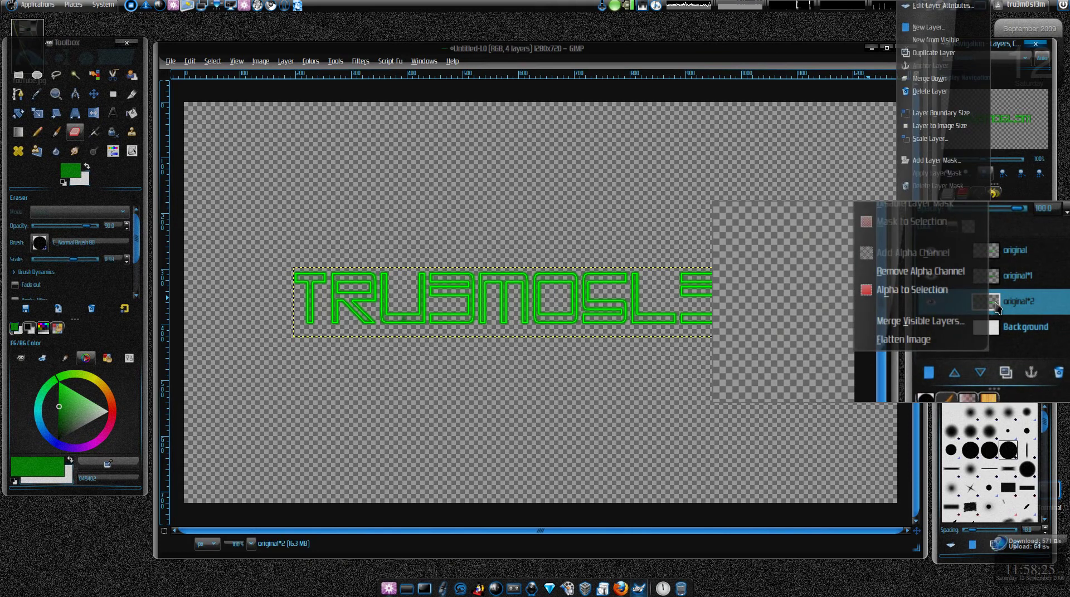
click(996, 304)
right_click(996, 304)
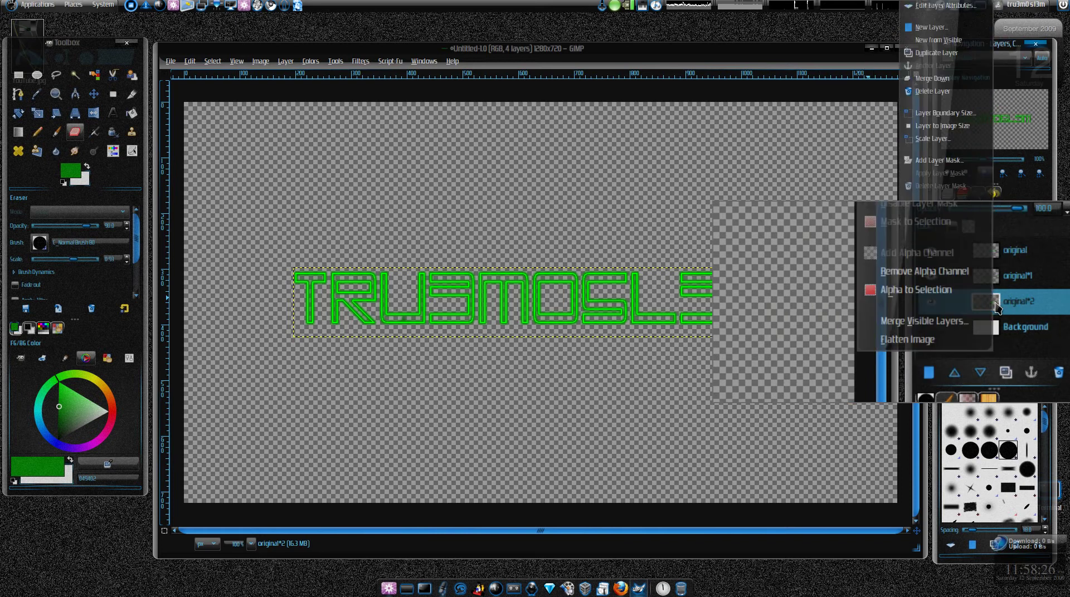
click(360, 65)
click(360, 61)
click(413, 96)
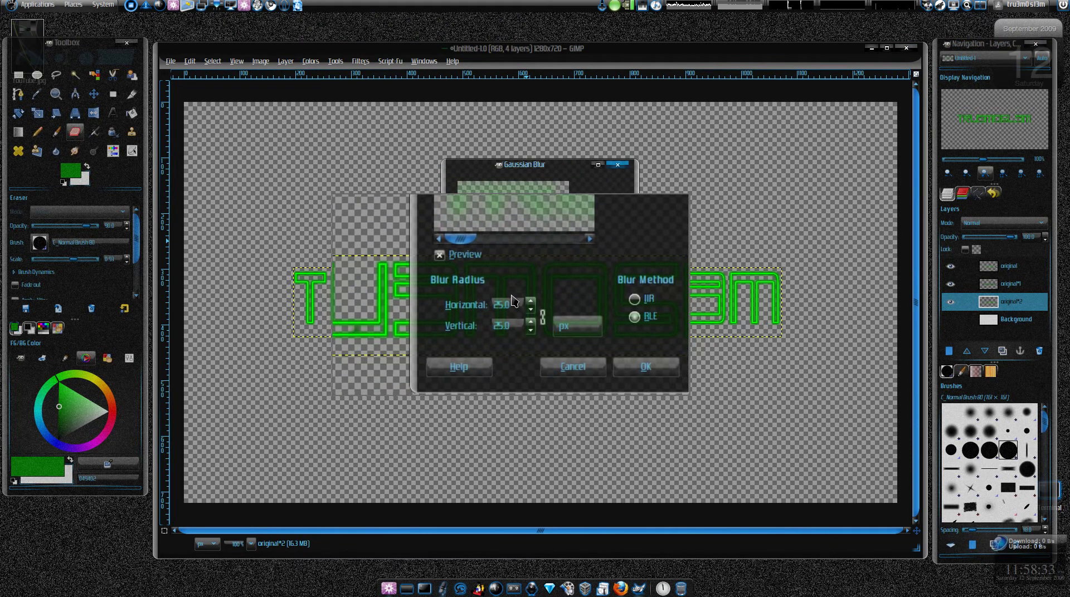
drag(513, 301, 452, 303)
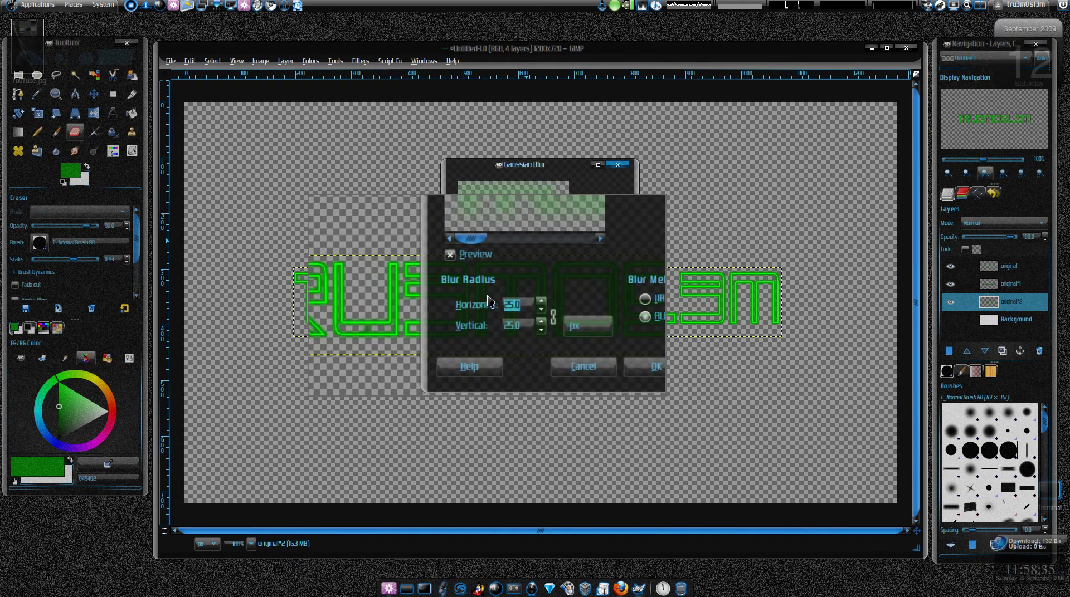
text(10)
drag(516, 318, 473, 316)
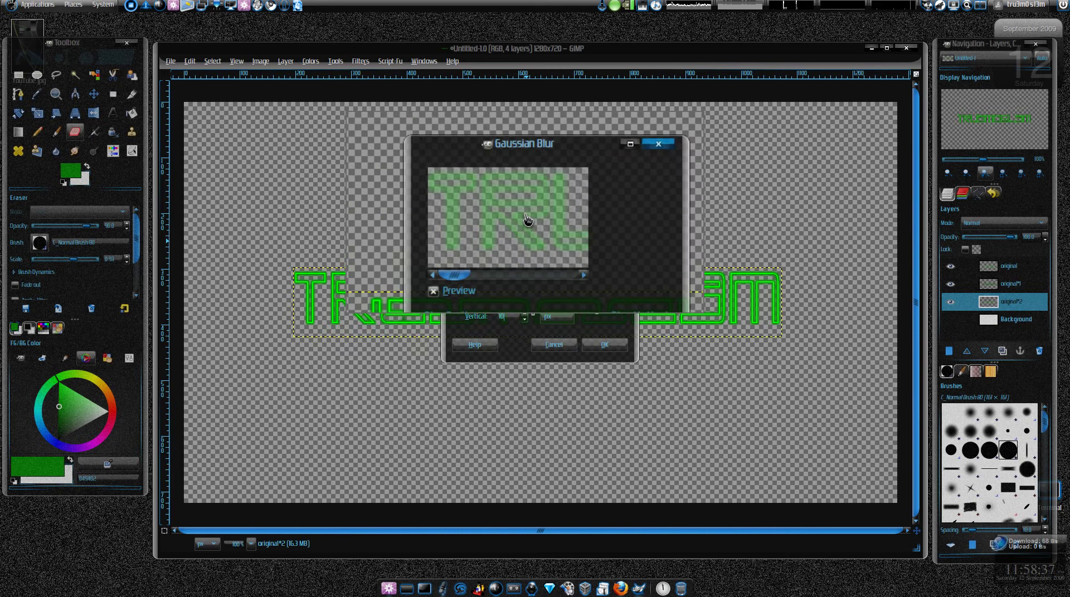
click(603, 346)
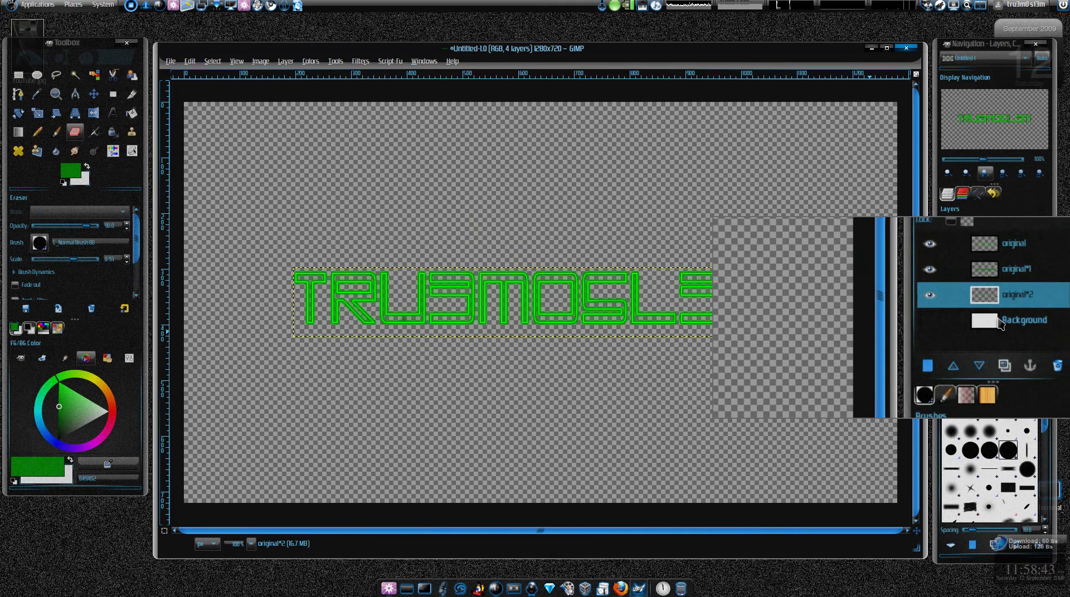
Hide the three text layers, and select and show the Background layer.
click(950, 273)
click(951, 284)
click(951, 302)
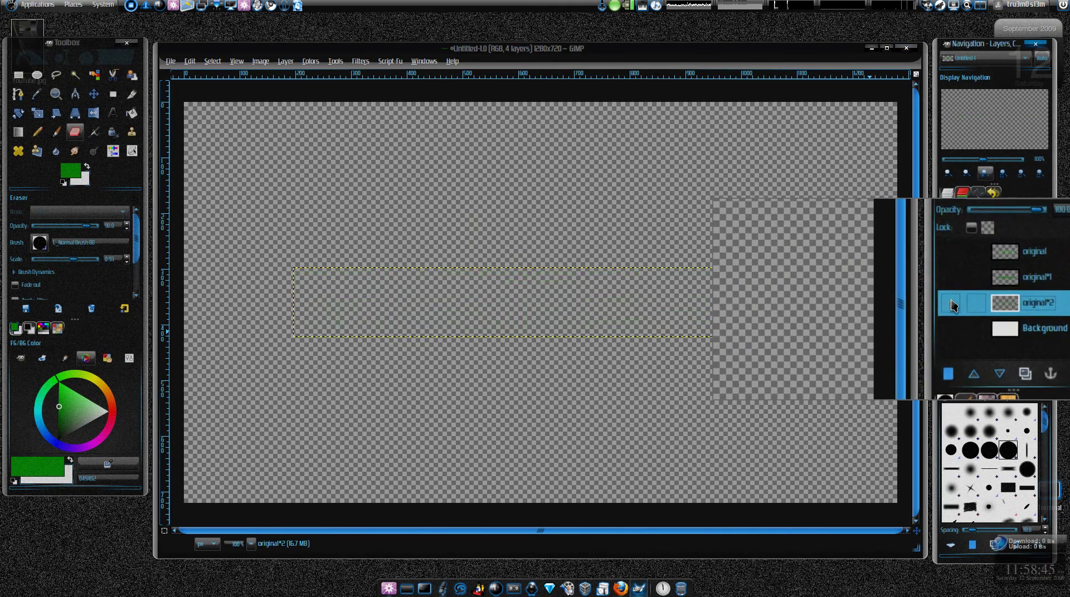
click(1015, 321)
click(953, 321)
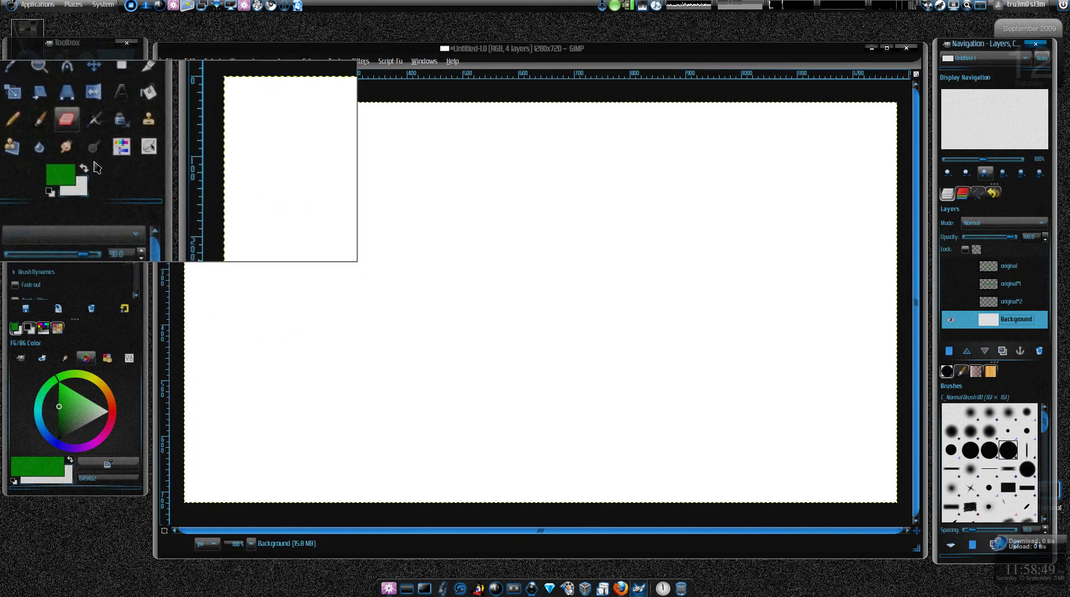
Set the foreground color to black (000000) and fill the Background layer with it.
click(88, 167)
click(70, 171)
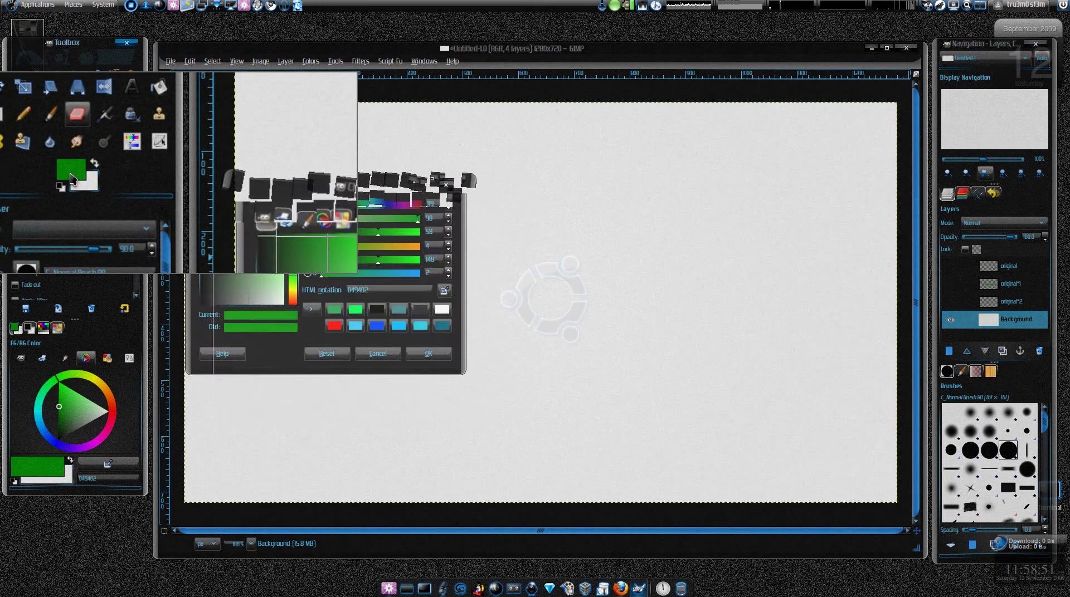
click(379, 356)
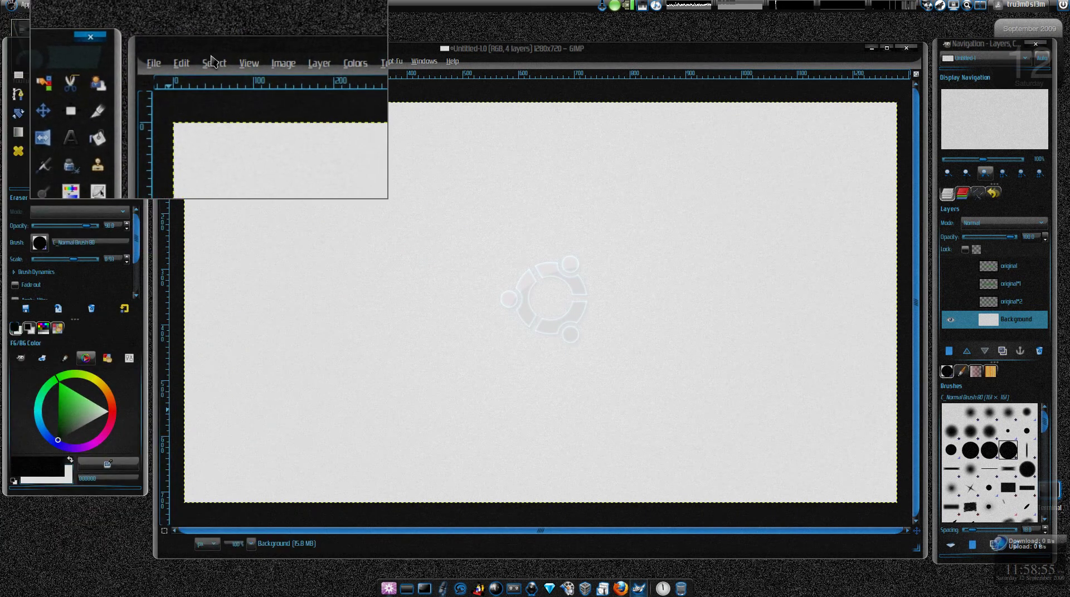
click(236, 61)
mouse_move(209, 68)
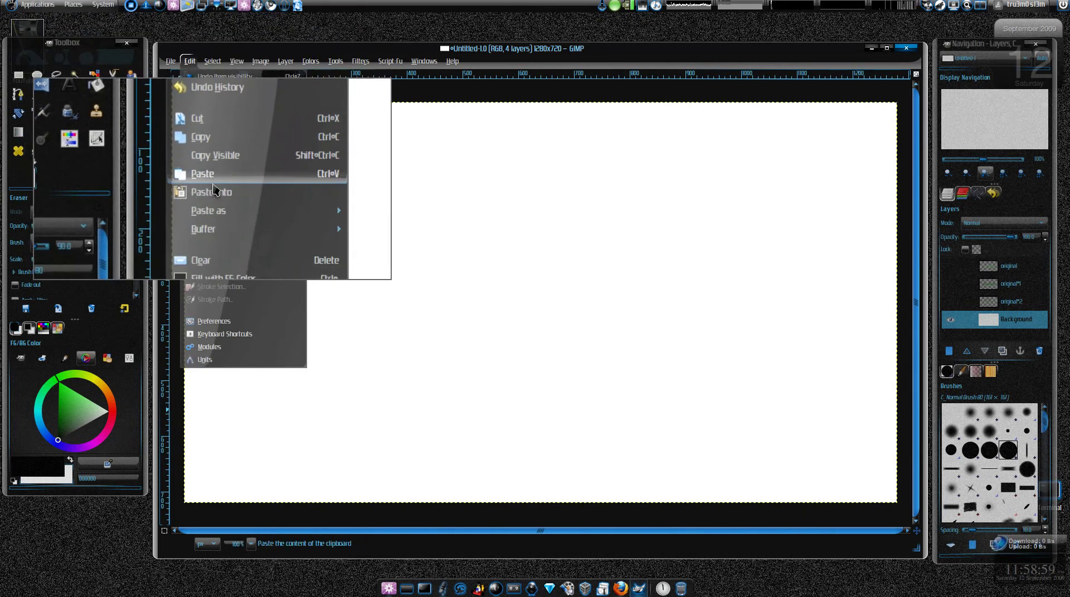
click(213, 232)
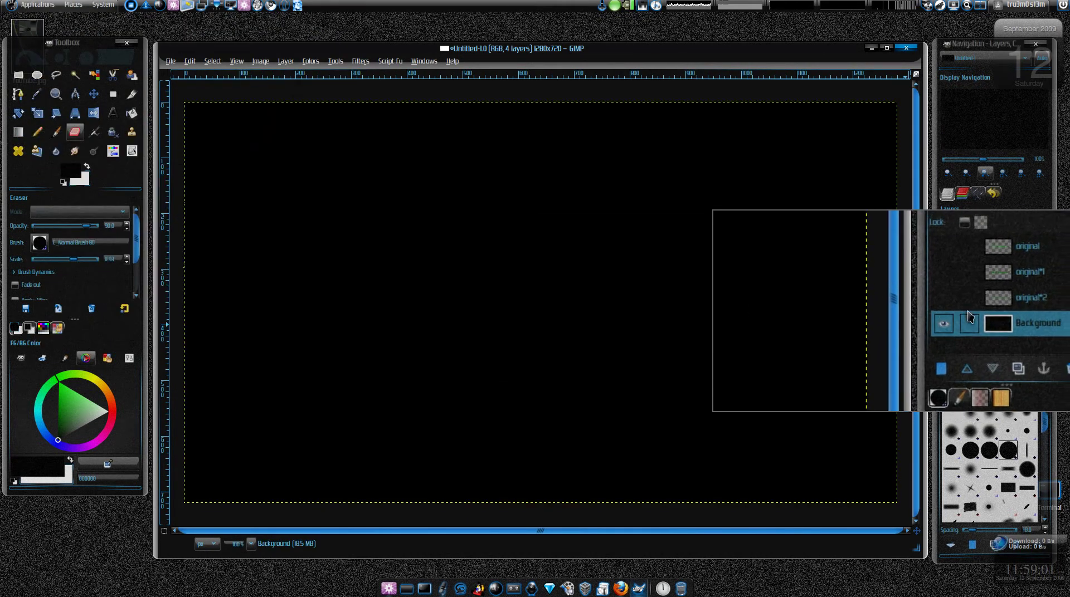
Show all three text layers above the black Background layer.
click(950, 302)
click(949, 287)
click(951, 266)
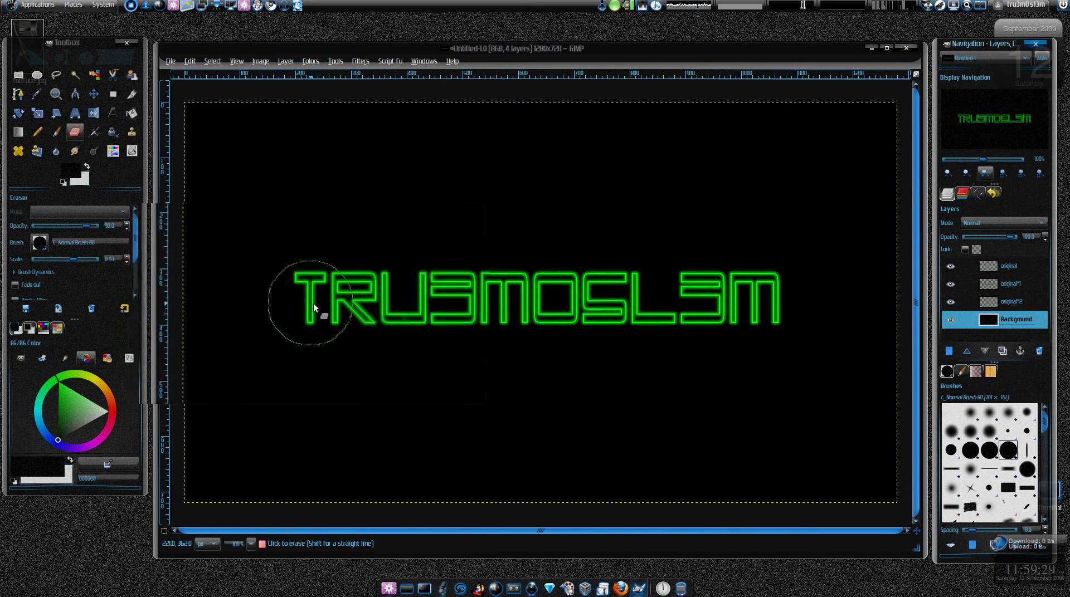
click(131, 7)
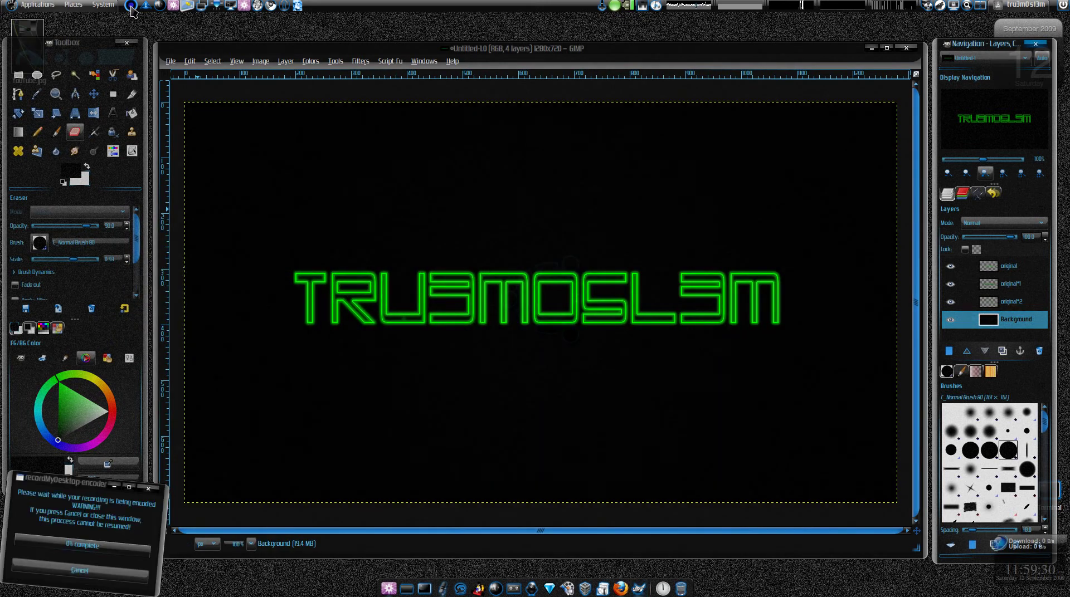